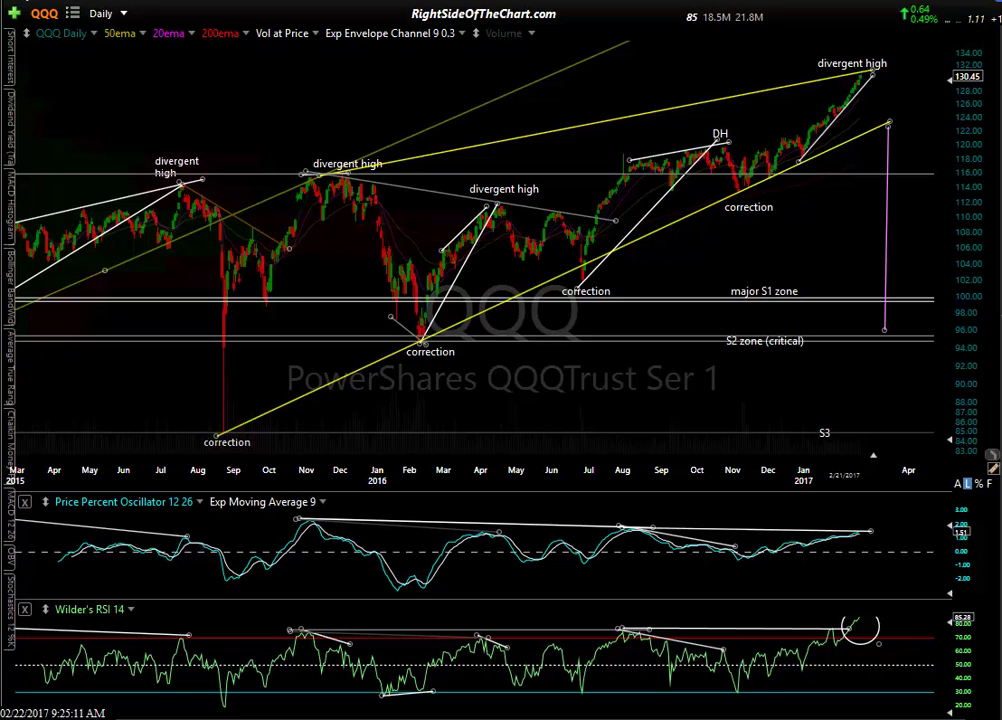
# Step: Leave the annotated QQQ daily chart and switch to the PowerShares QQQ fund web page
pyautogui.hotkey('alt', 'Tab')
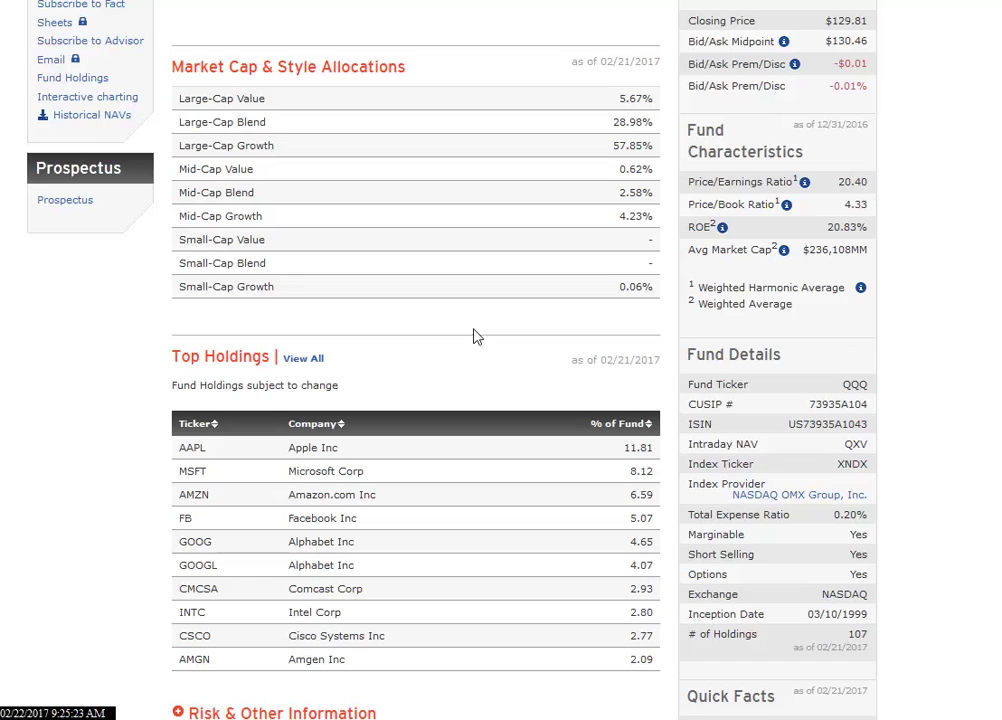
# Step: Scroll down to the Top Holdings table, led by Apple at 11.81% and Microsoft at 8.12%
pyautogui.scroll(-2, 474, 336)
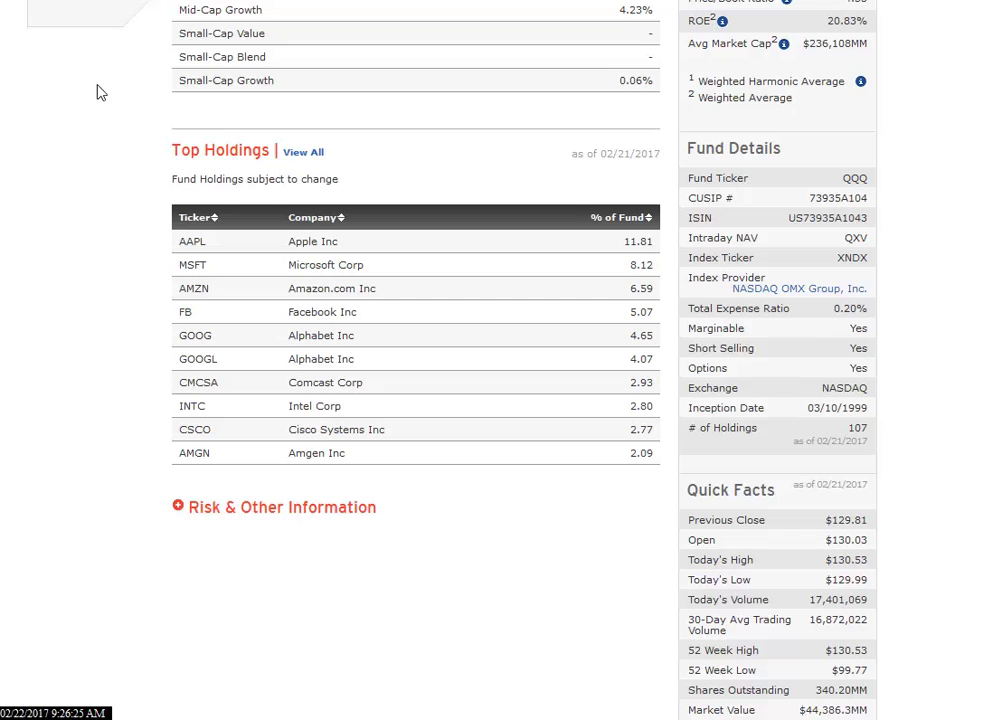
# Step: Back on the QQQ chart, move the 'divergent high' label up-left and adjust the upper yellow trendline's end
pyautogui.hotkey('alt', 'Tab')
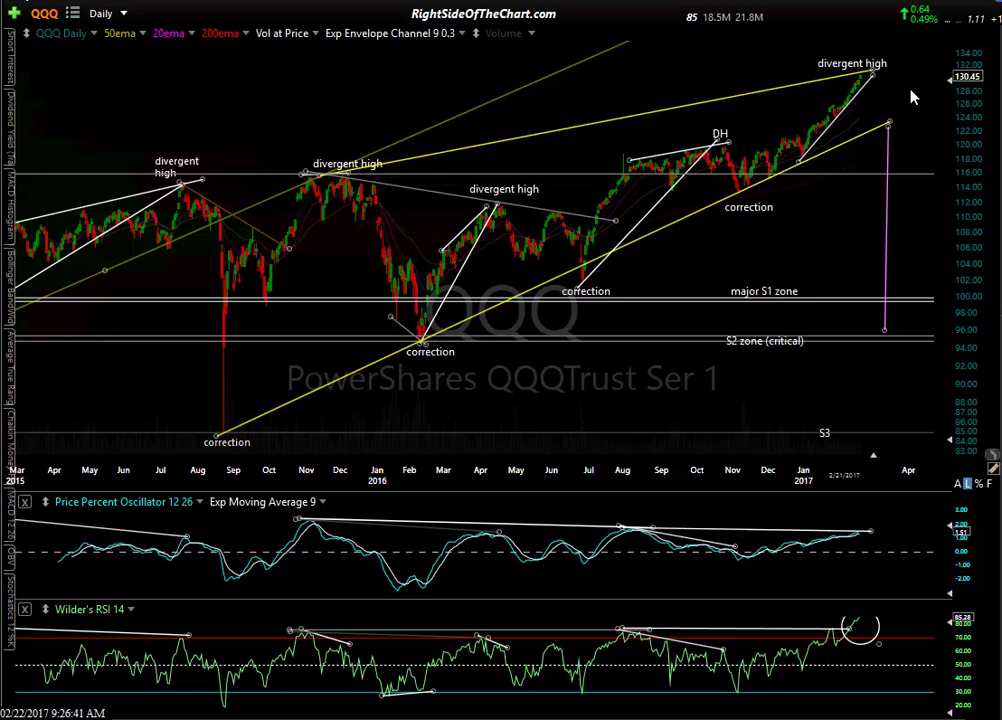
pyautogui.moveTo(878, 80); pyautogui.dragTo(852, 60)
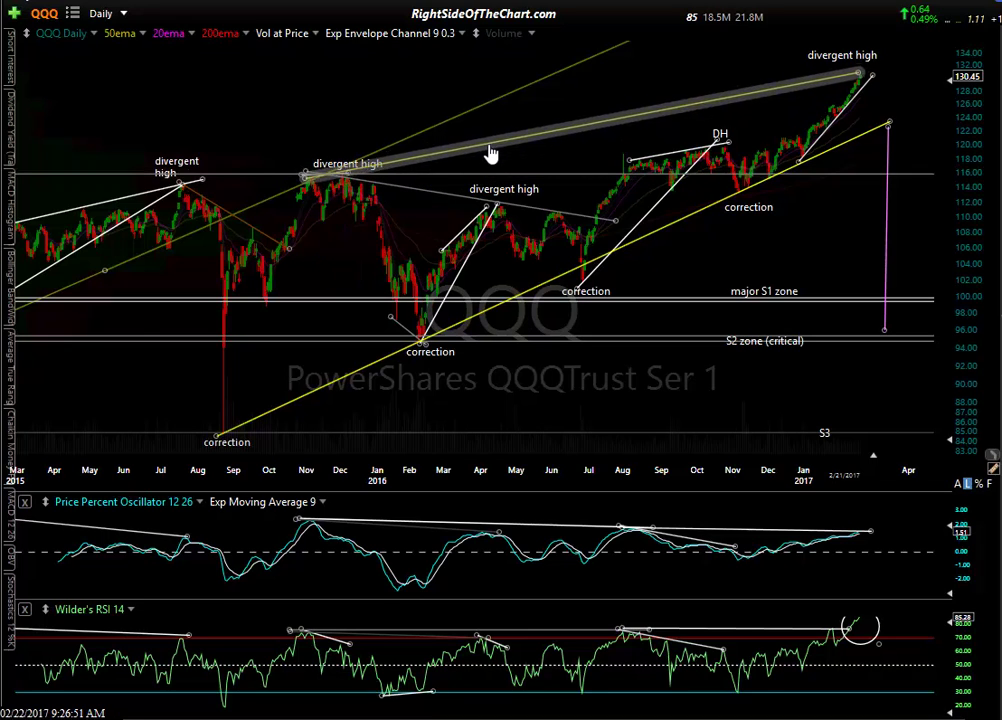
pyautogui.moveTo(862, 75); pyautogui.dragTo(872, 72)
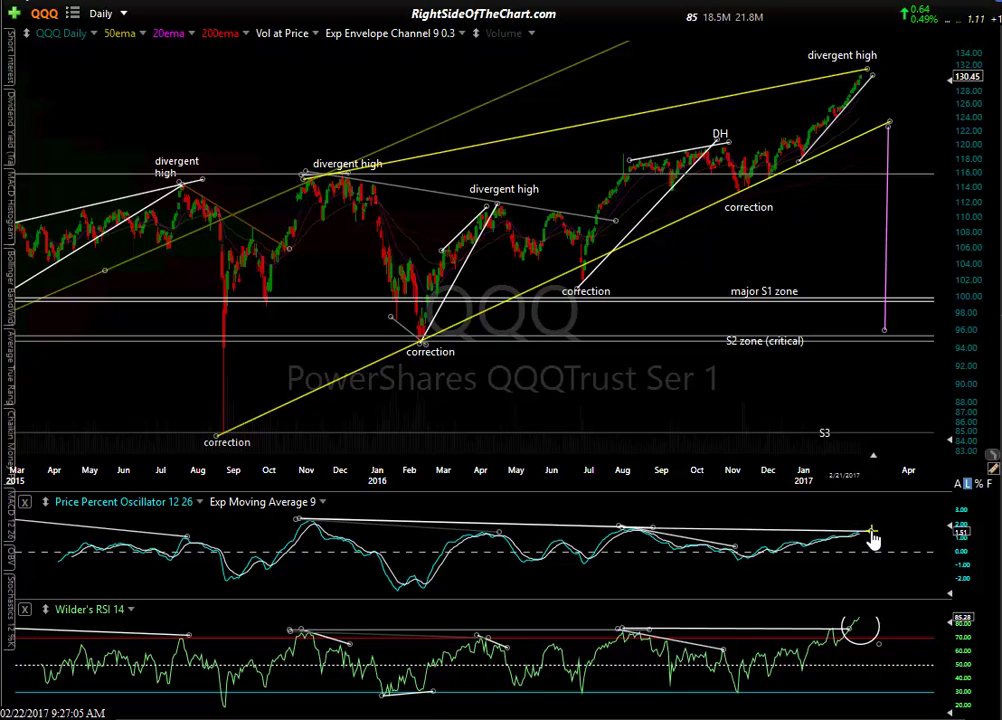
# Step: Adjust the right end of the PPO-pane trendline and select it
pyautogui.moveTo(872, 538)
pyautogui.mouseDown()
pyautogui.moveTo(873, 522)
pyautogui.moveTo(871, 539)
pyautogui.mouseUp()
pyautogui.click(648, 536)
pyautogui.moveTo(315, 537)
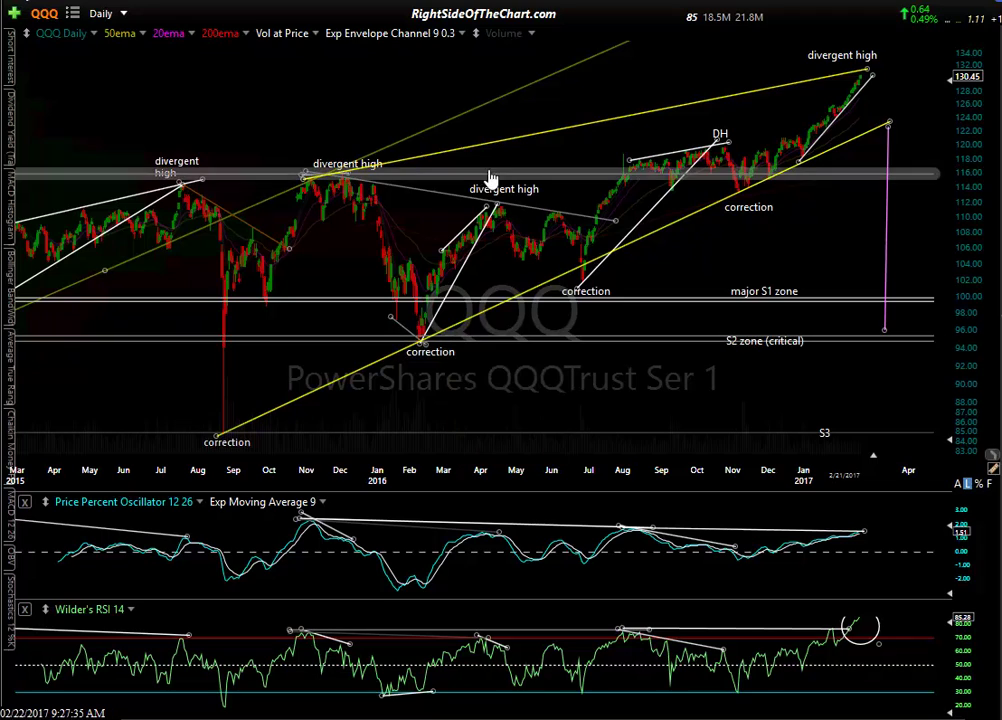
pyautogui.moveTo(500, 540)
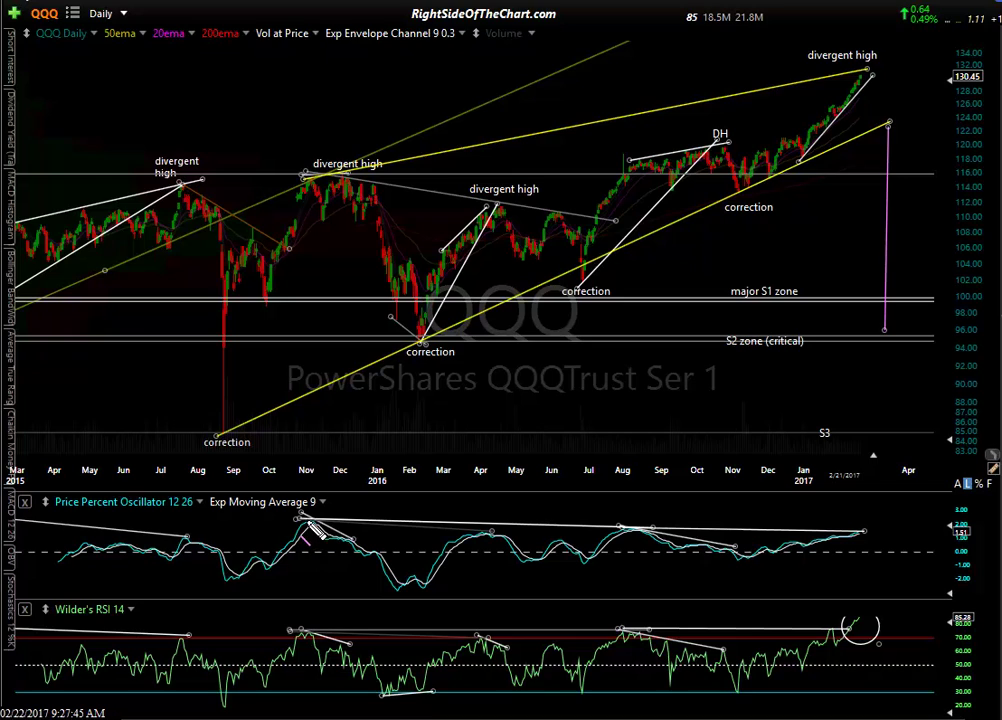
# Step: Draw a magenta line along the PPO peaks from late 2015, fine-tuning its right end at the latest reading
pyautogui.moveTo(315, 525); pyautogui.dragTo(892, 530)
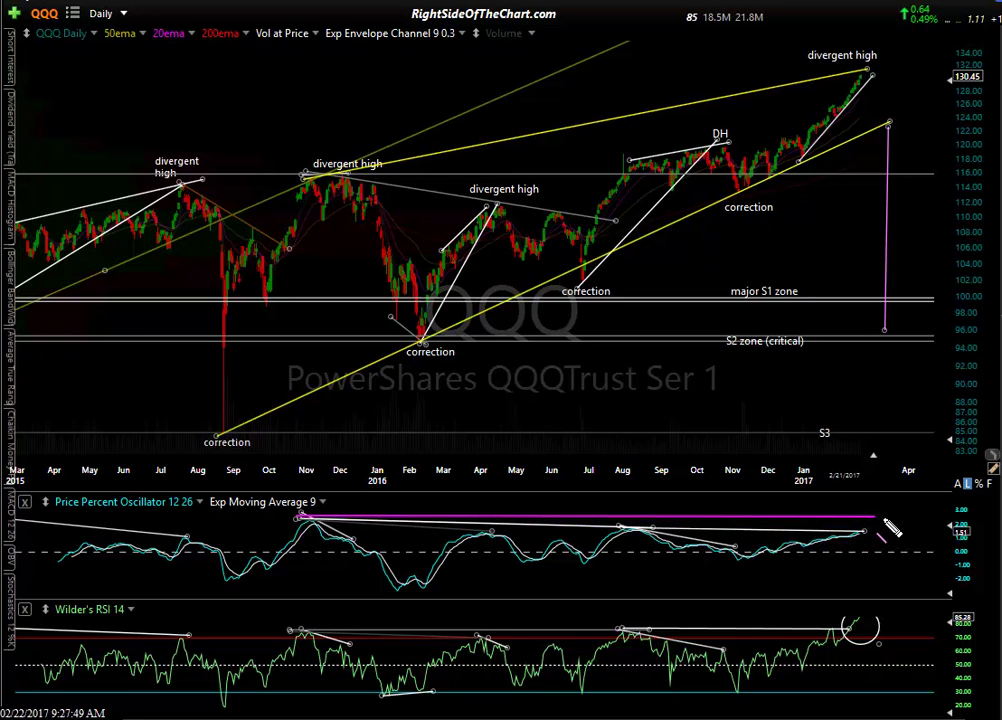
pyautogui.moveTo(890, 530); pyautogui.dragTo(885, 543)
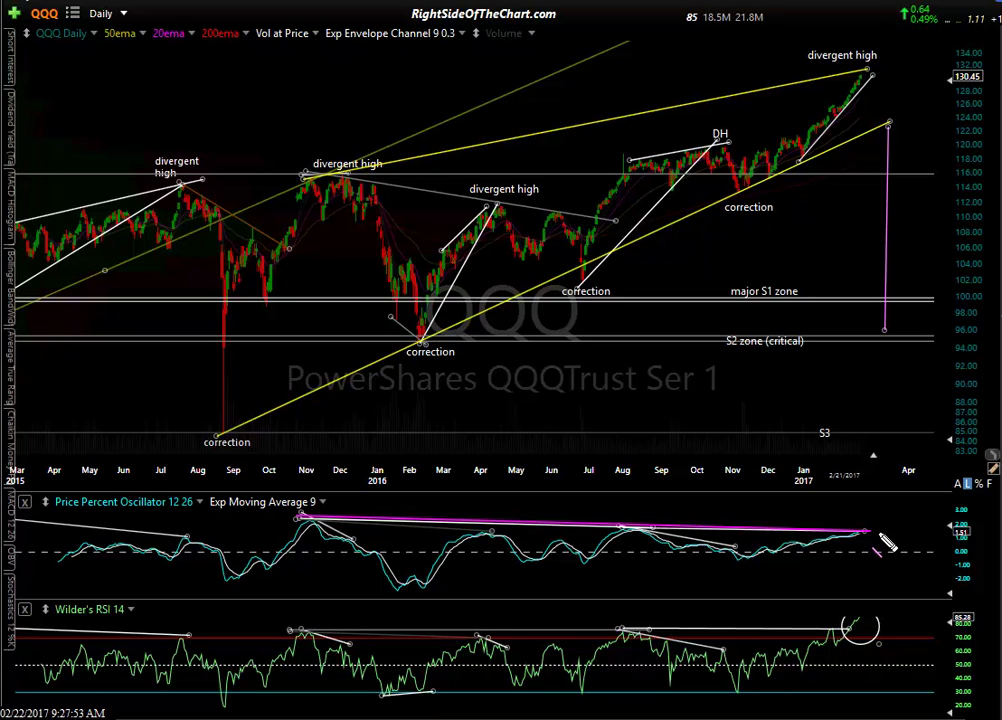
pyautogui.moveTo(885, 543); pyautogui.dragTo(888, 536)
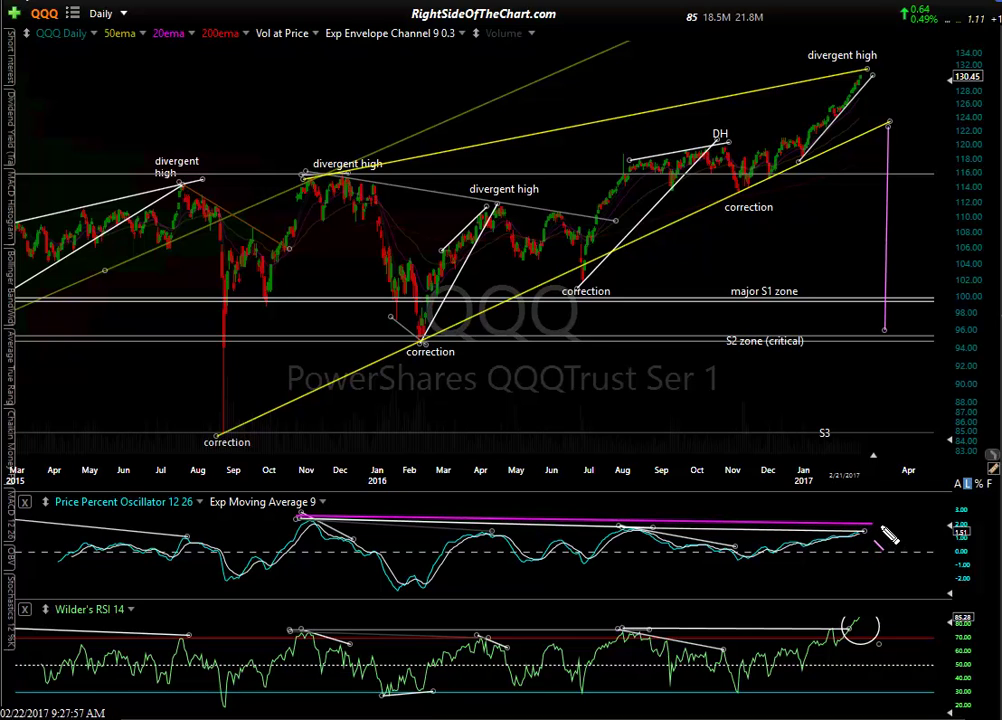
pyautogui.moveTo(886, 537); pyautogui.dragTo(888, 541)
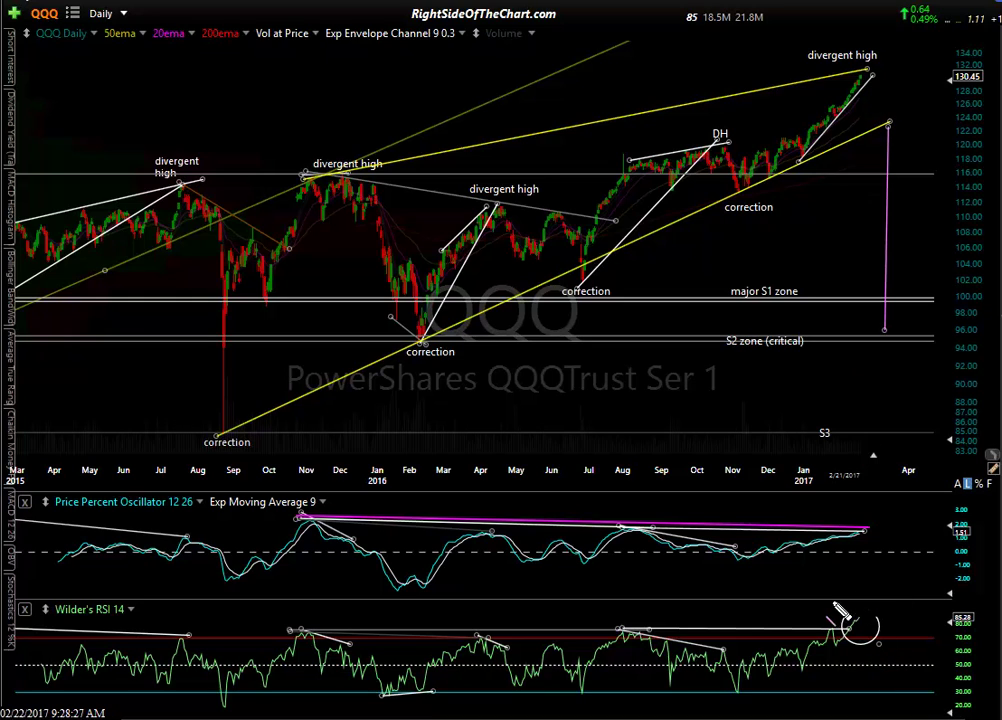
# Step: Circle the latest RSI reading of 85.28 and add small marks beside it
pyautogui.click(878, 643)
pyautogui.moveTo(970, 613); pyautogui.dragTo(975, 616)
pyautogui.moveTo(850, 647); pyautogui.dragTo(864, 655)
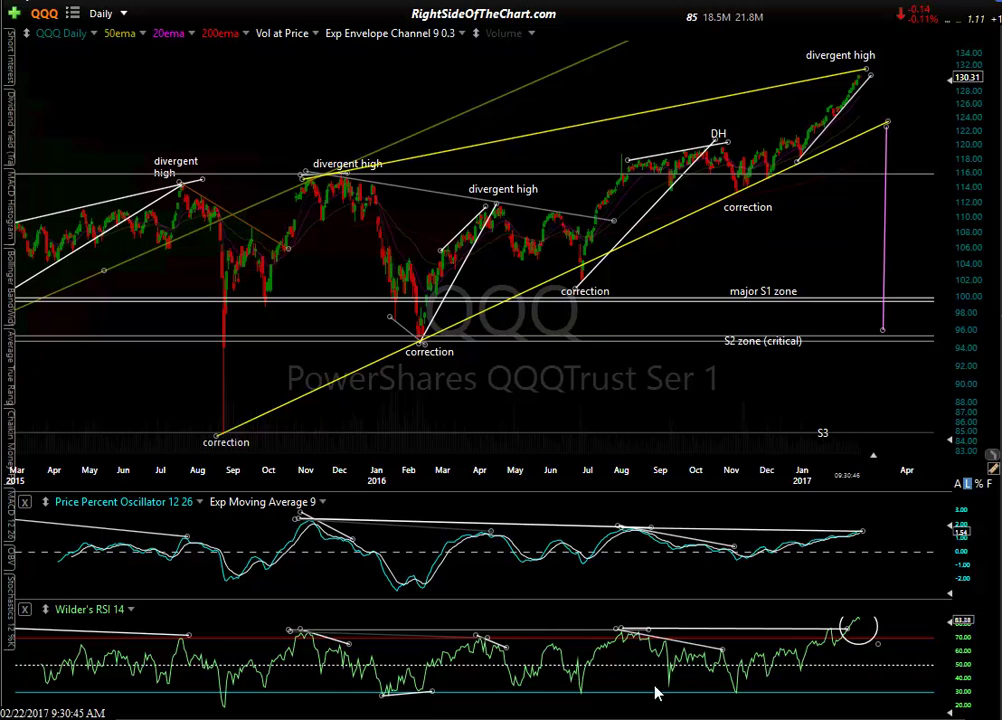
# Step: Add a Stochastics 12 %K 3 pane below RSI, resize it, then remove it
pyautogui.click(12, 617)
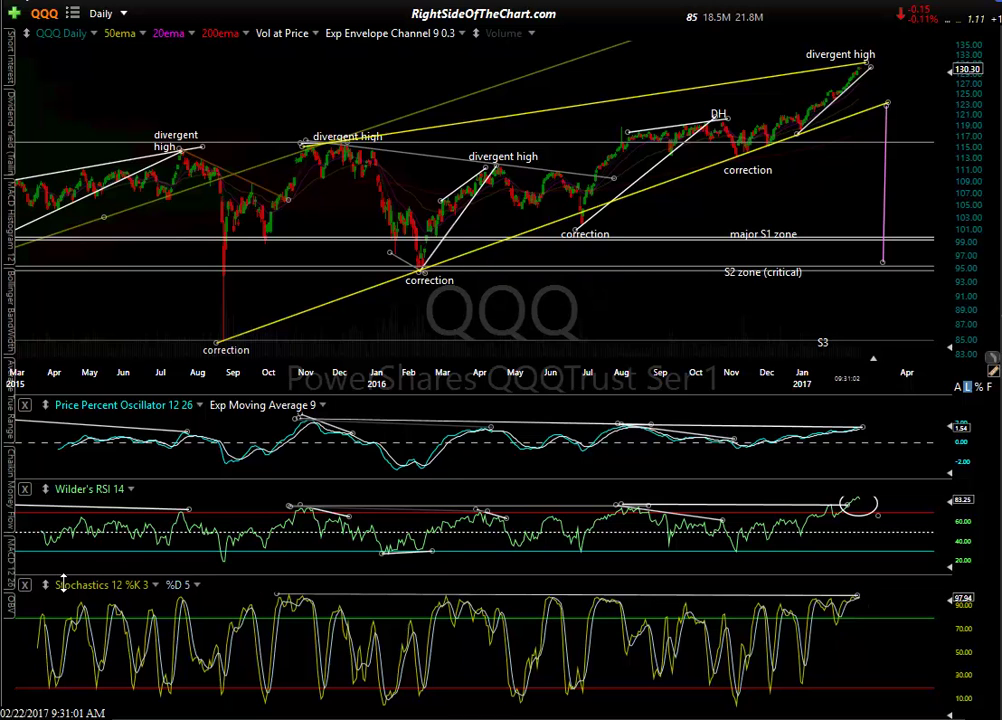
pyautogui.moveTo(228, 584)
pyautogui.mouseDown()
pyautogui.moveTo(242, 530)
pyautogui.moveTo(246, 560)
pyautogui.moveTo(253, 540)
pyautogui.moveTo(235, 599)
pyautogui.mouseUp()
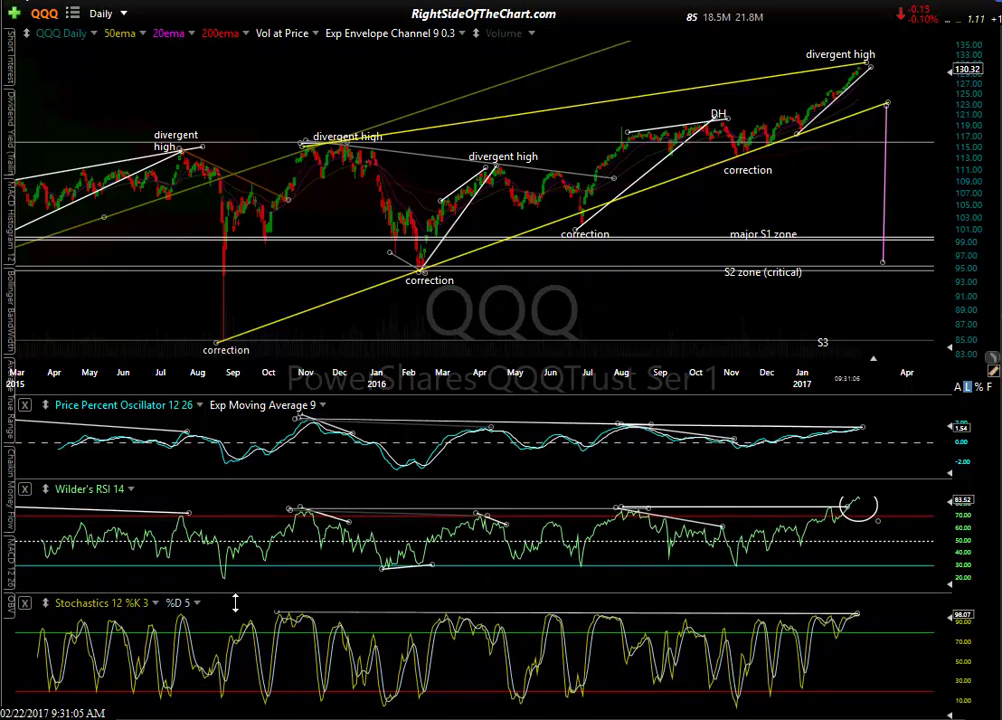
pyautogui.click(30, 600)
pyautogui.click(22, 400)
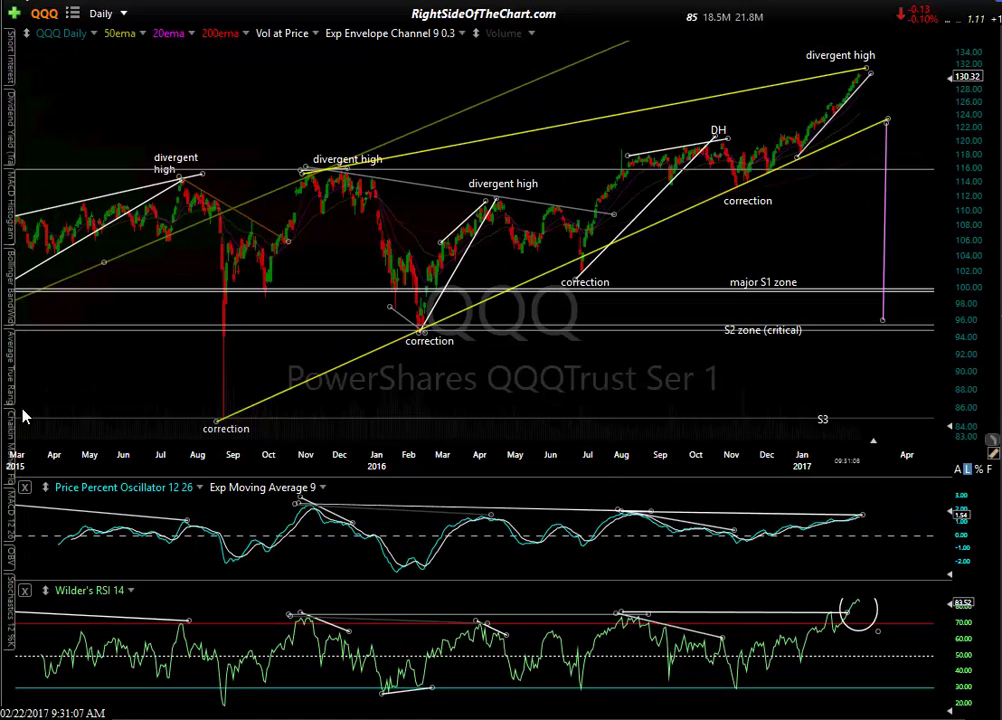
# Step: Add an enlarged OBV pane at the bottom and lower its trendline's right end slightly
pyautogui.click(12, 566)
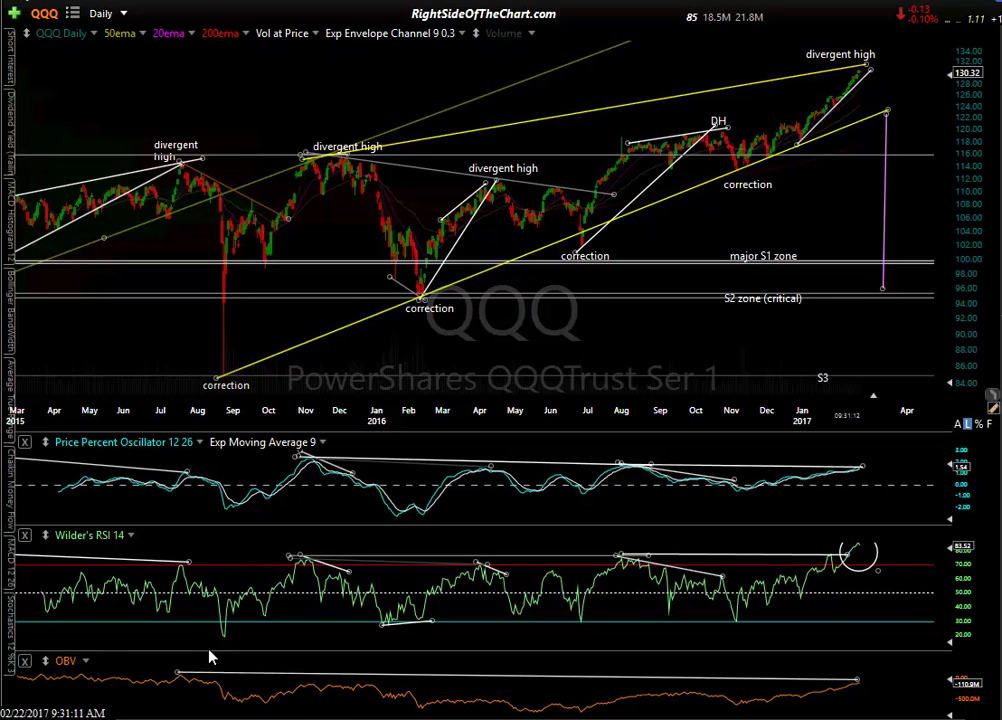
pyautogui.moveTo(217, 648); pyautogui.dragTo(243, 553)
pyautogui.moveTo(177, 596); pyautogui.dragTo(175, 599)
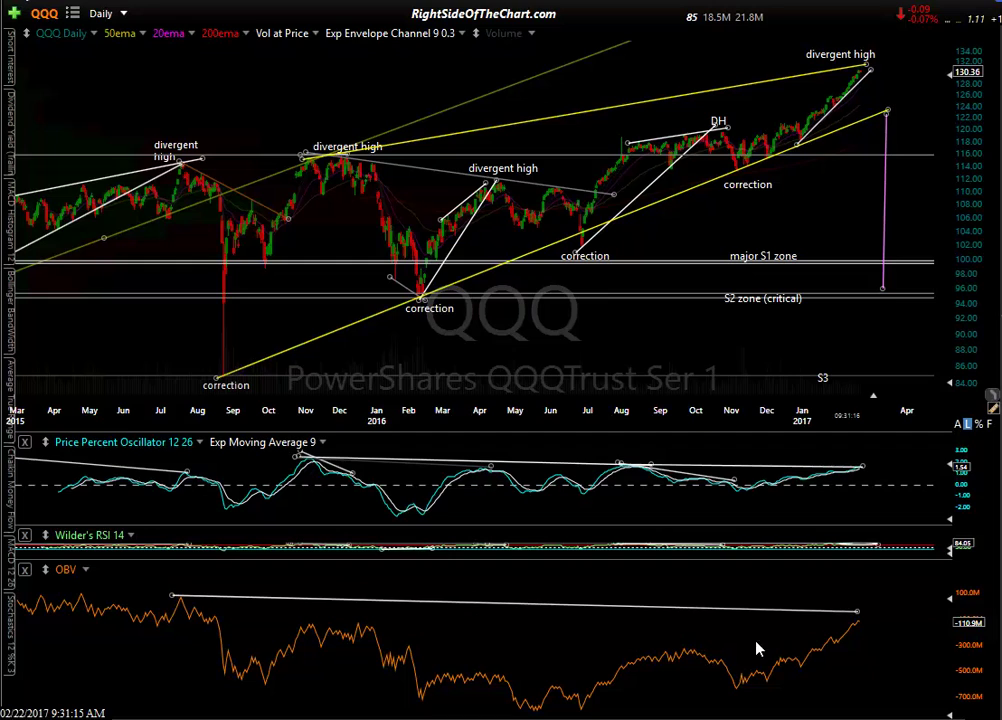
pyautogui.moveTo(864, 619); pyautogui.dragTo(862, 617)
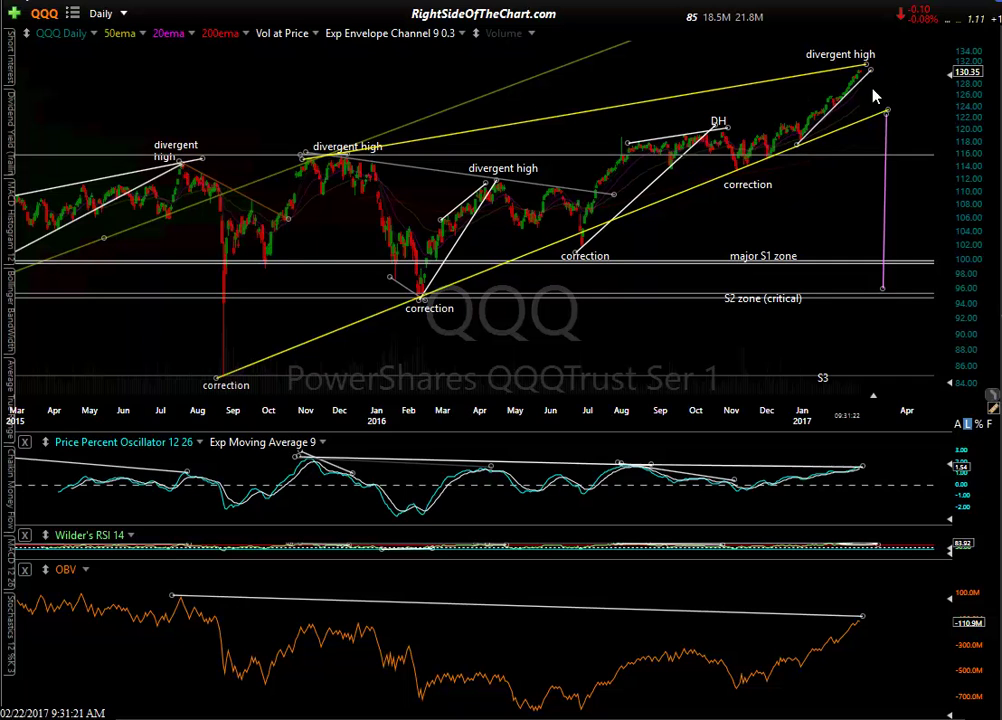
# Step: Remove the OBV pane, enlarge the RSI panel, and raise the divergent-high trendline's end to 132.88
pyautogui.click(45, 570)
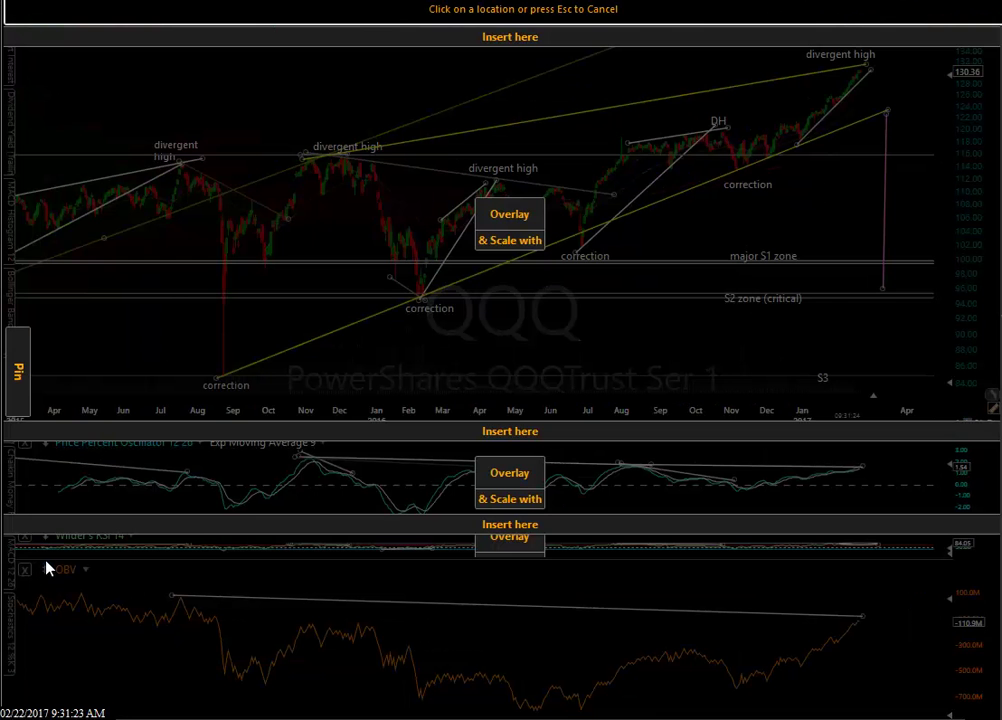
pyautogui.click(22, 385)
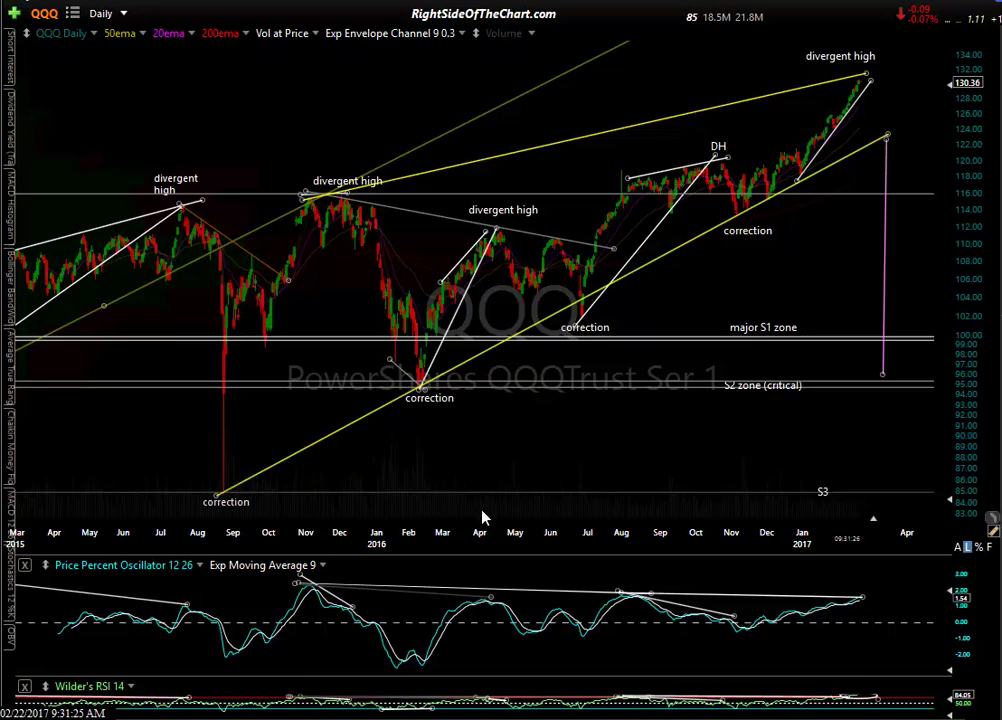
pyautogui.moveTo(289, 686); pyautogui.dragTo(293, 639)
pyautogui.moveTo(365, 557); pyautogui.dragTo(369, 624)
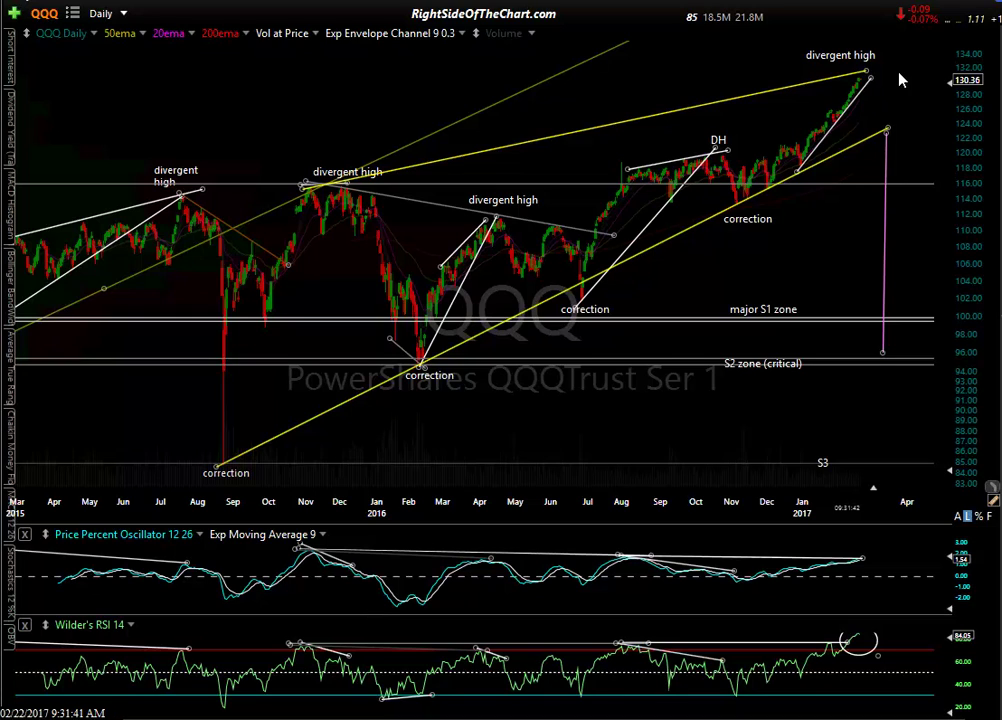
pyautogui.moveTo(872, 82)
pyautogui.mouseDown()
pyautogui.moveTo(876, 70)
pyautogui.moveTo(874, 80)
pyautogui.mouseUp()
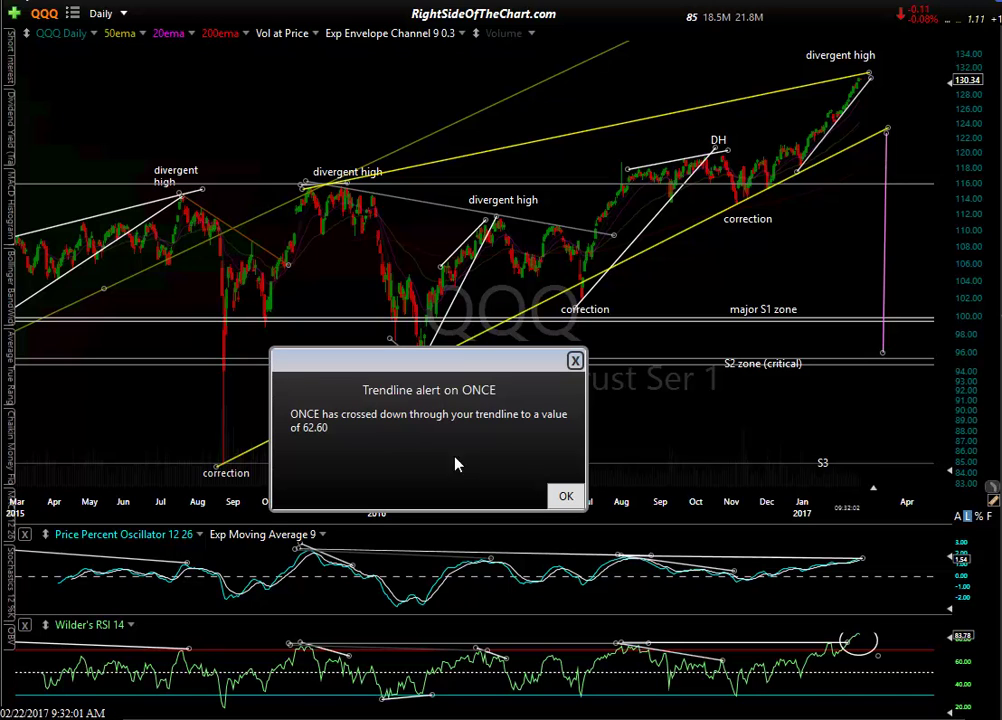
# Step: Dismiss the ONCE trendline alert, zoom the chart, and bring up the MSFT daily chart
pyautogui.click(565, 496)
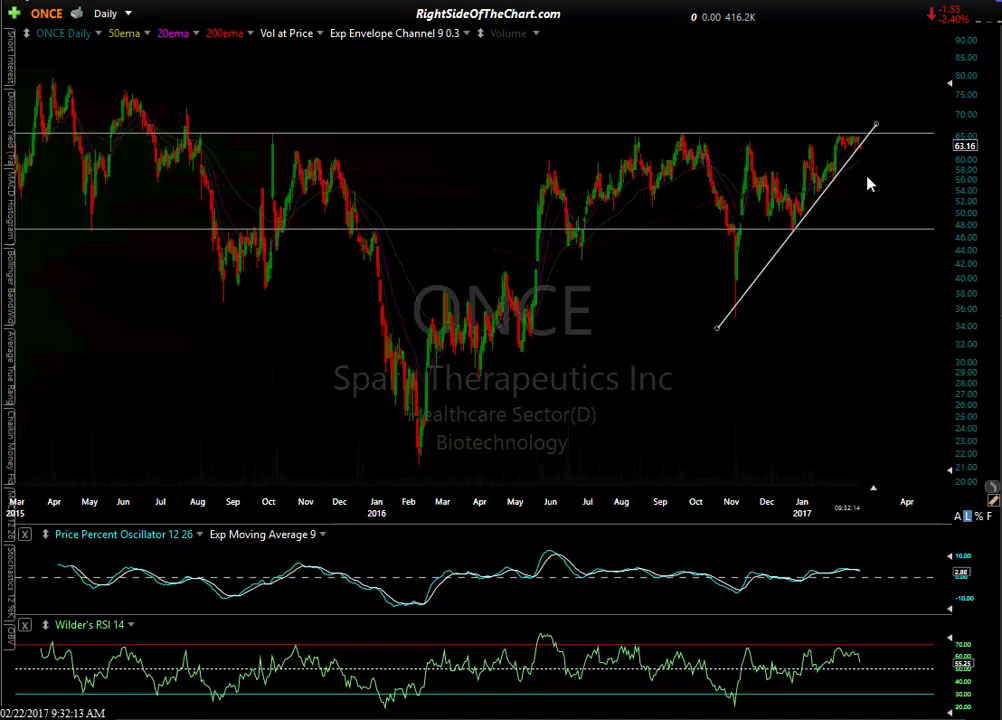
pyautogui.scroll(3, 877, 186)
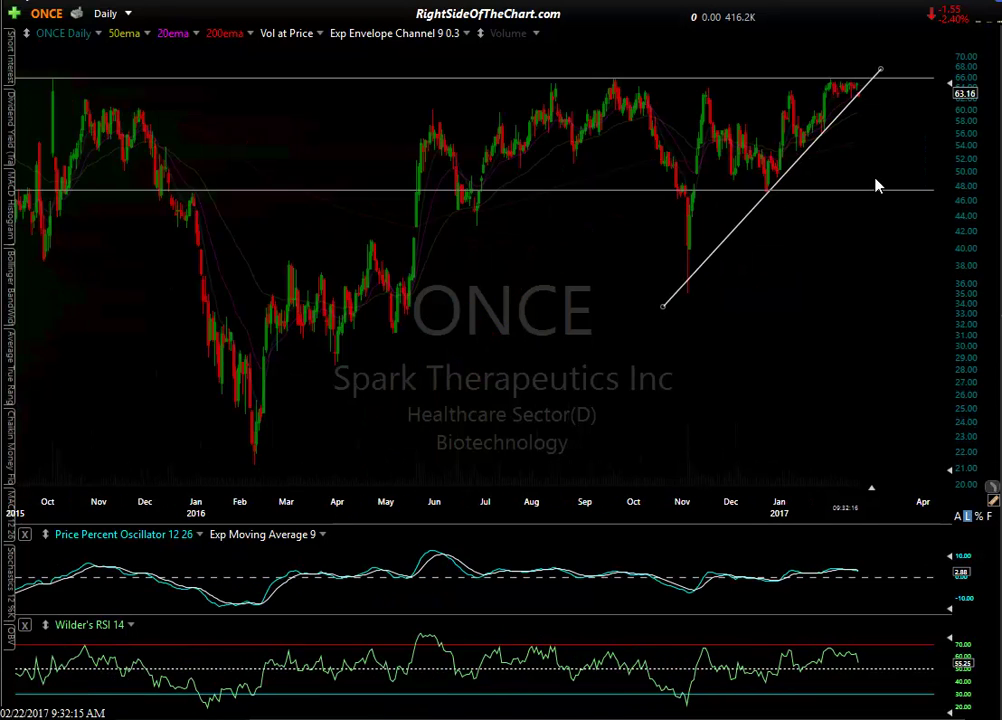
pyautogui.scroll(4, 880, 170)
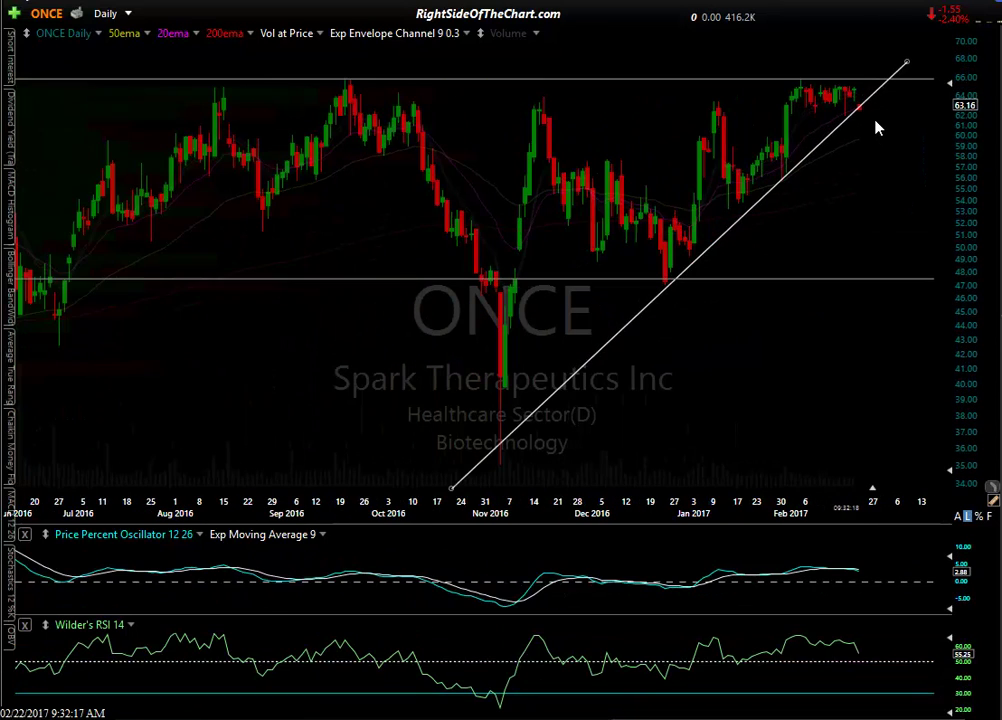
pyautogui.scroll(-7, 866, 139)
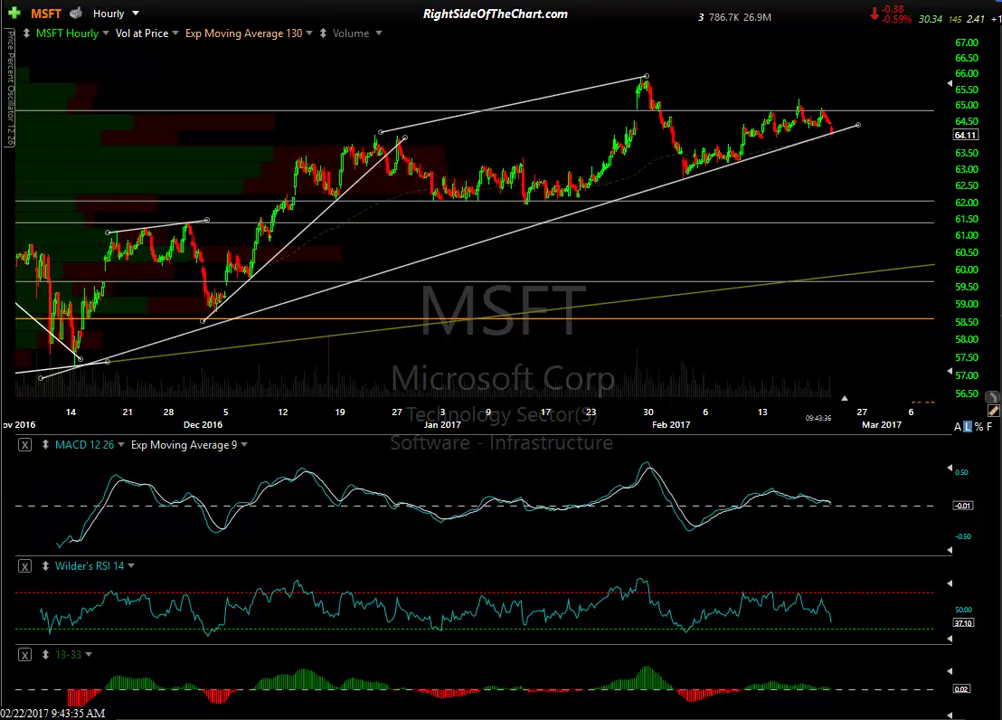
pyautogui.press('d')
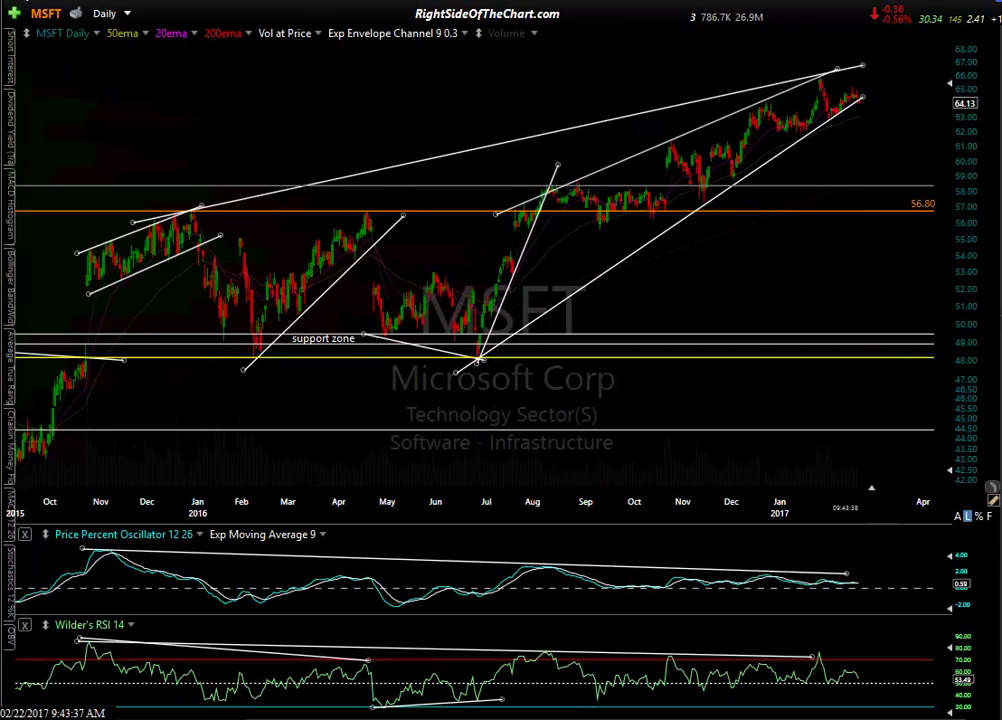
# Step: Load AMZN, zoom out, and show its annotated weekly chart with the 691.00 support
pyautogui.press('space')
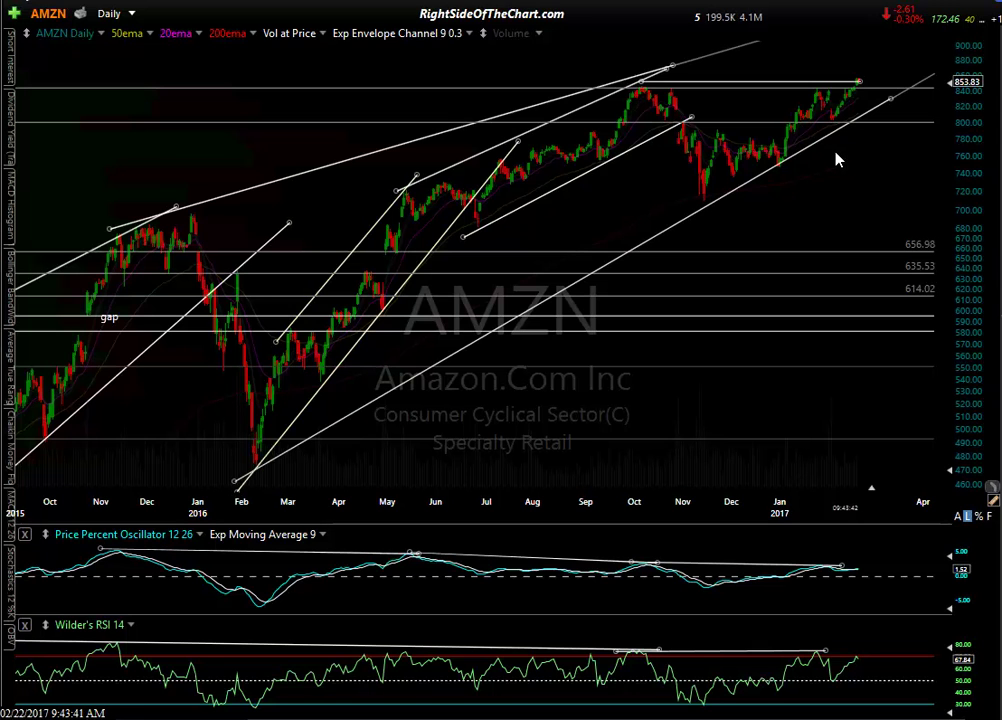
pyautogui.scroll(-2, 855, 179)
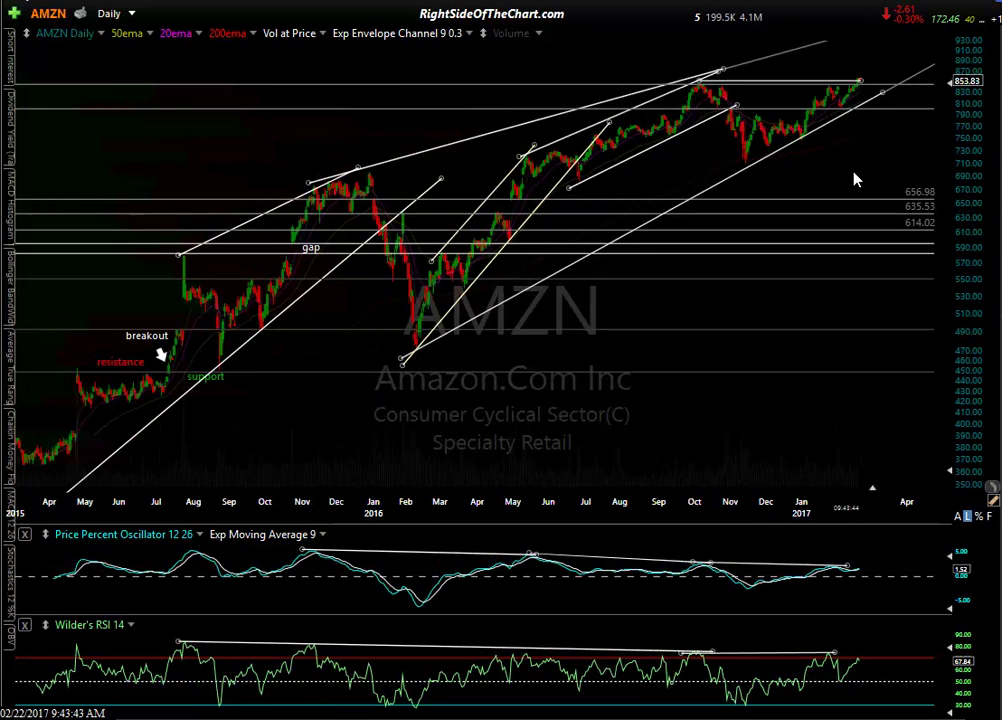
pyautogui.scroll(-1, 855, 179)
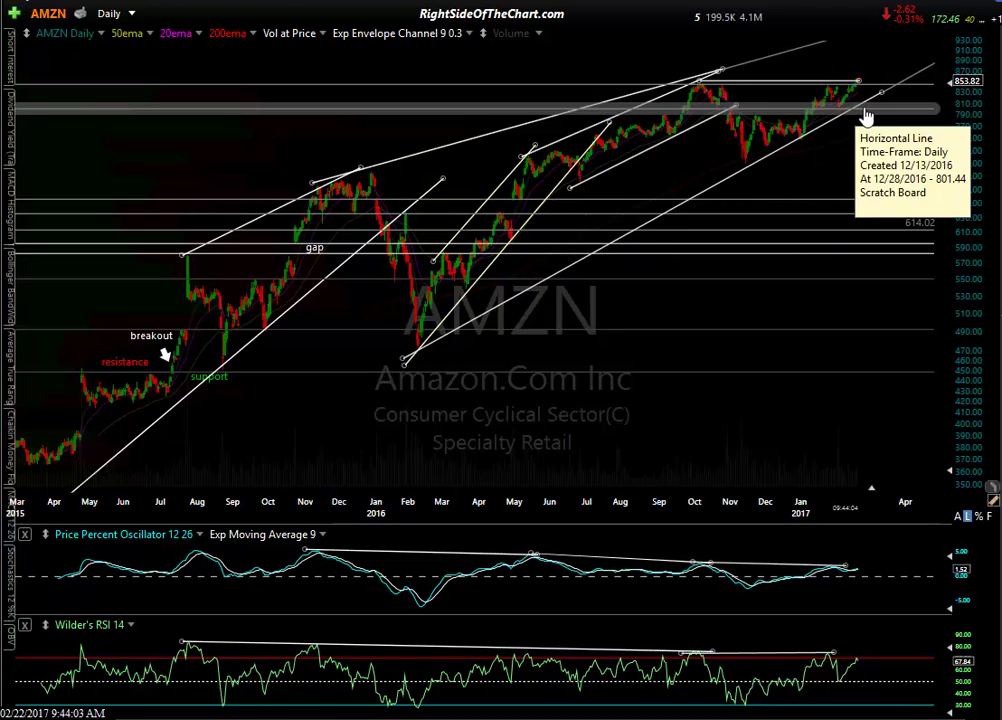
pyautogui.press('Right')
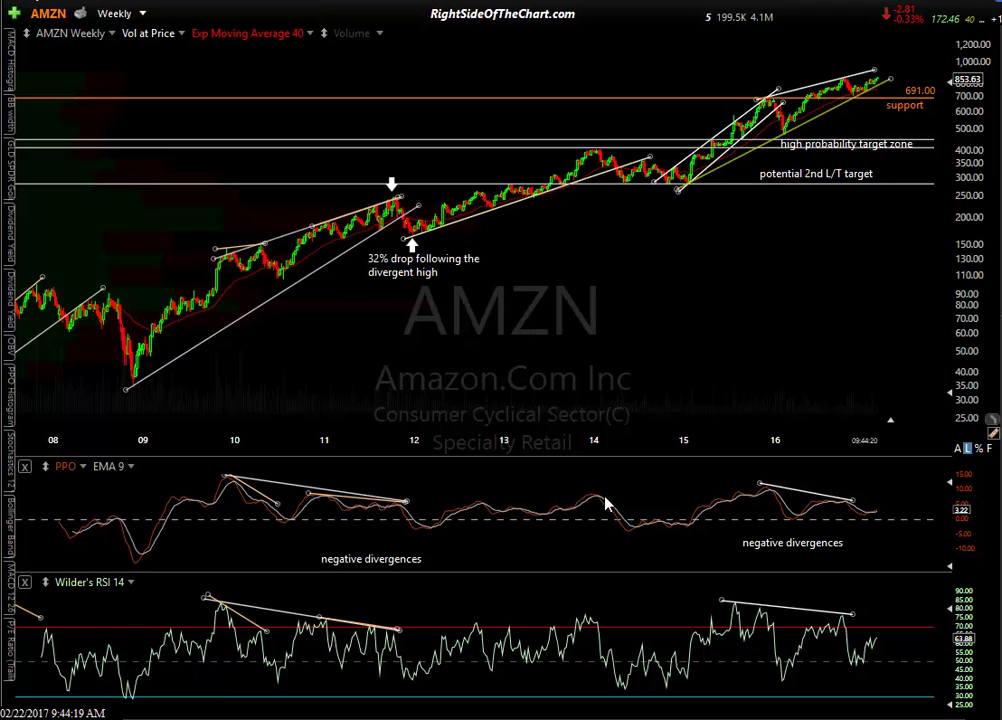
pyautogui.click(405, 457)
pyautogui.moveTo(405, 457); pyautogui.dragTo(398, 457)
pyautogui.click(845, 590)
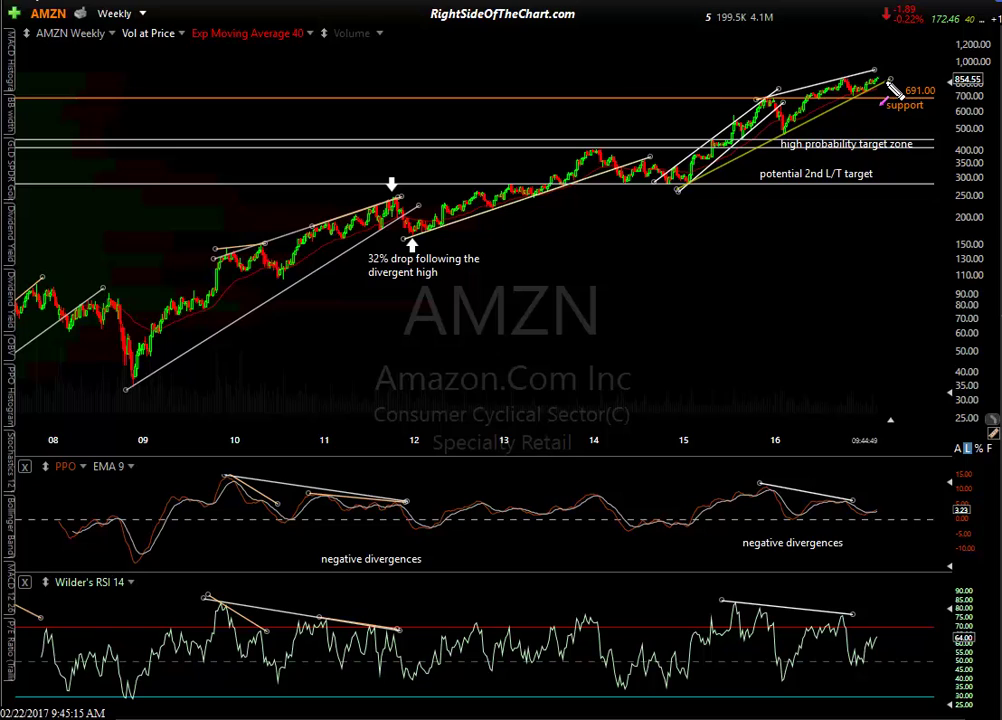
pyautogui.moveTo(887, 80); pyautogui.dragTo(906, 135)
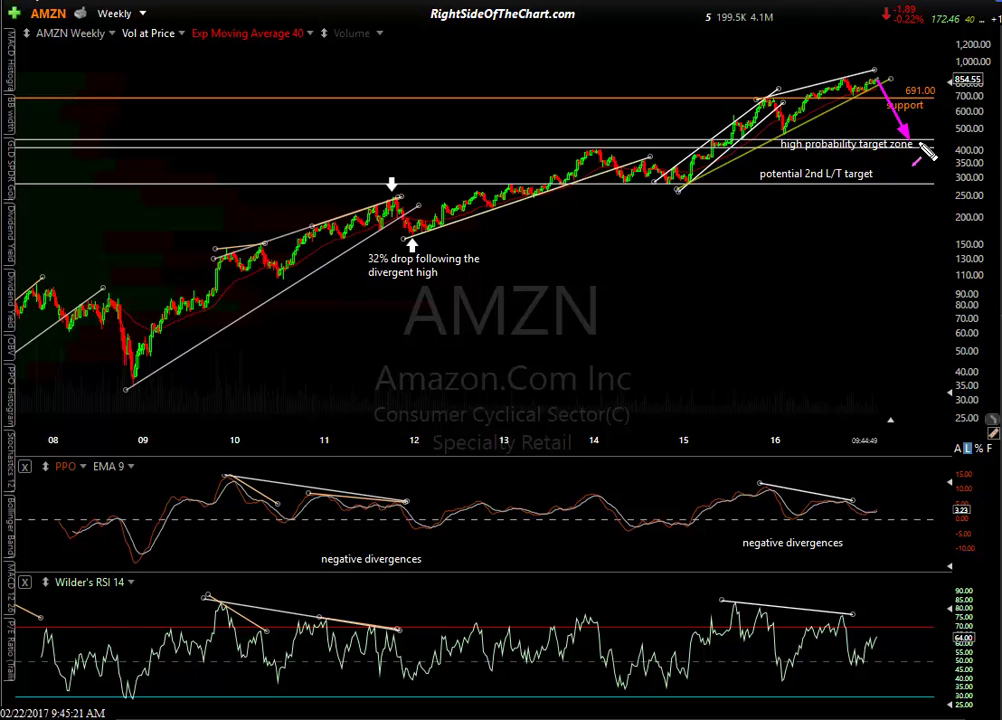
pyautogui.moveTo(928, 152); pyautogui.dragTo(922, 145)
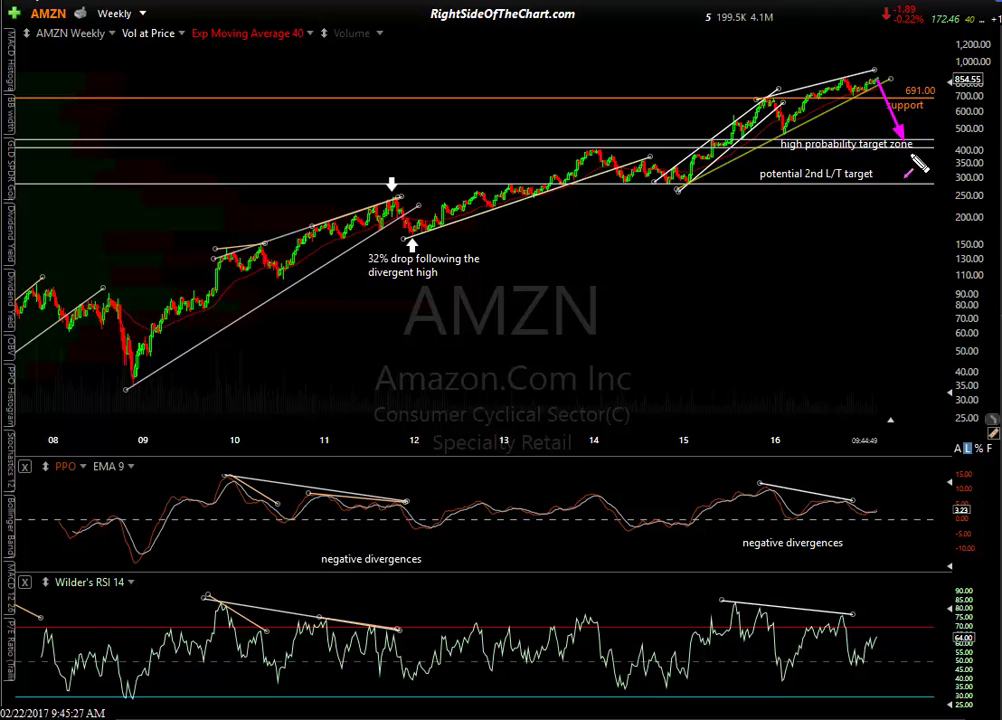
pyautogui.moveTo(905, 140)
pyautogui.mouseDown()
pyautogui.moveTo(941, 113)
pyautogui.moveTo(952, 178)
pyautogui.mouseUp()
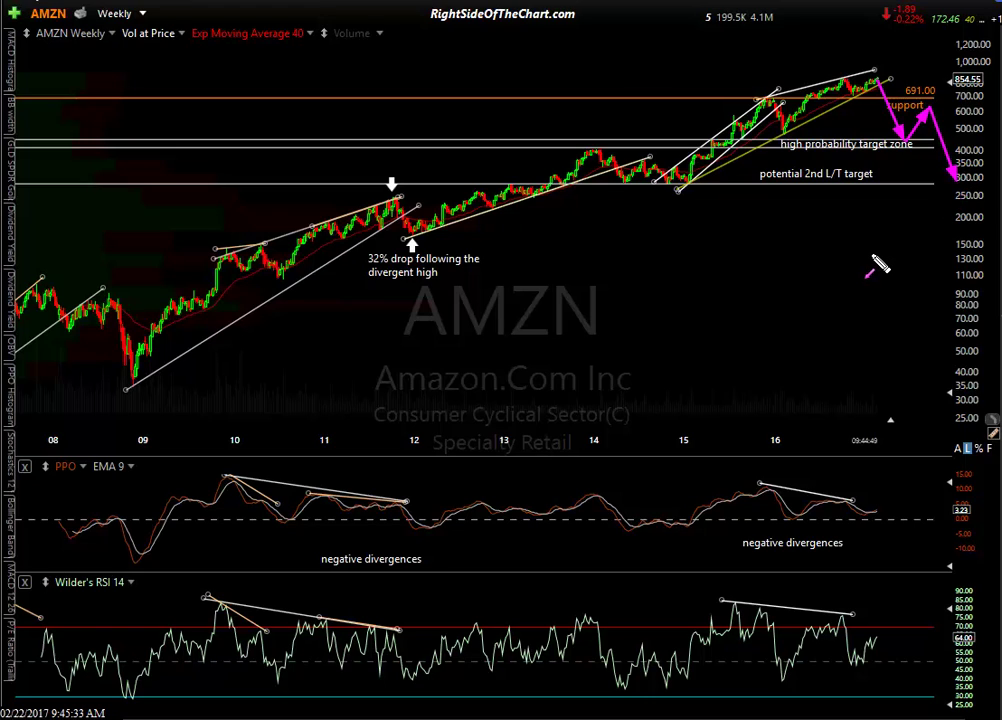
pyautogui.press('Escape')
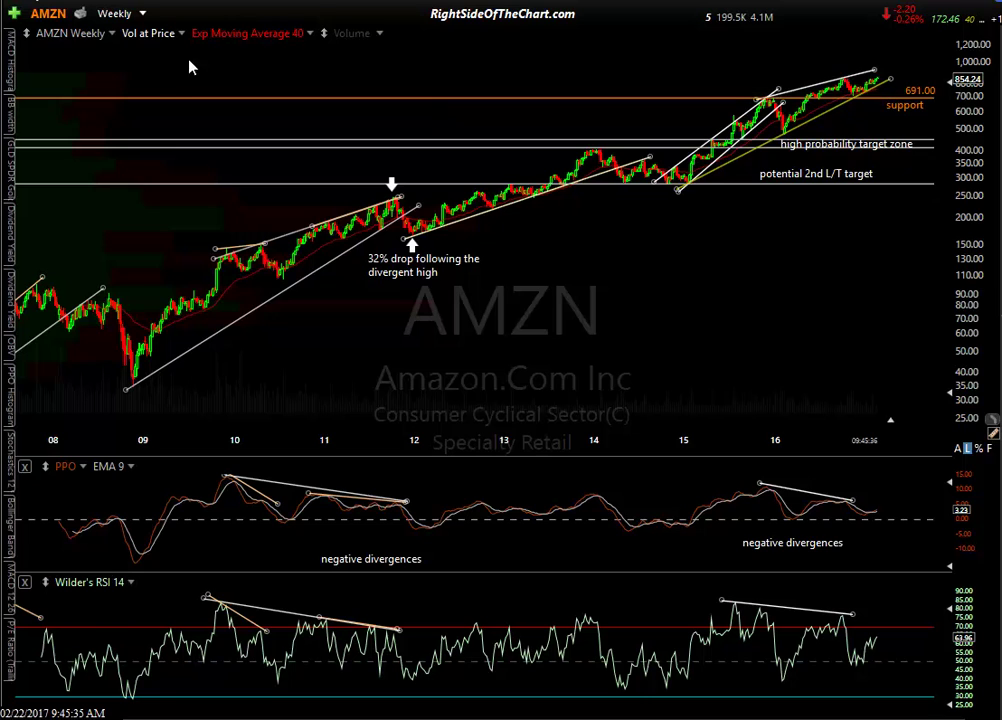
# Step: Load the FB weekly chart and lower the right end of its PPO trend line
pyautogui.press('space')
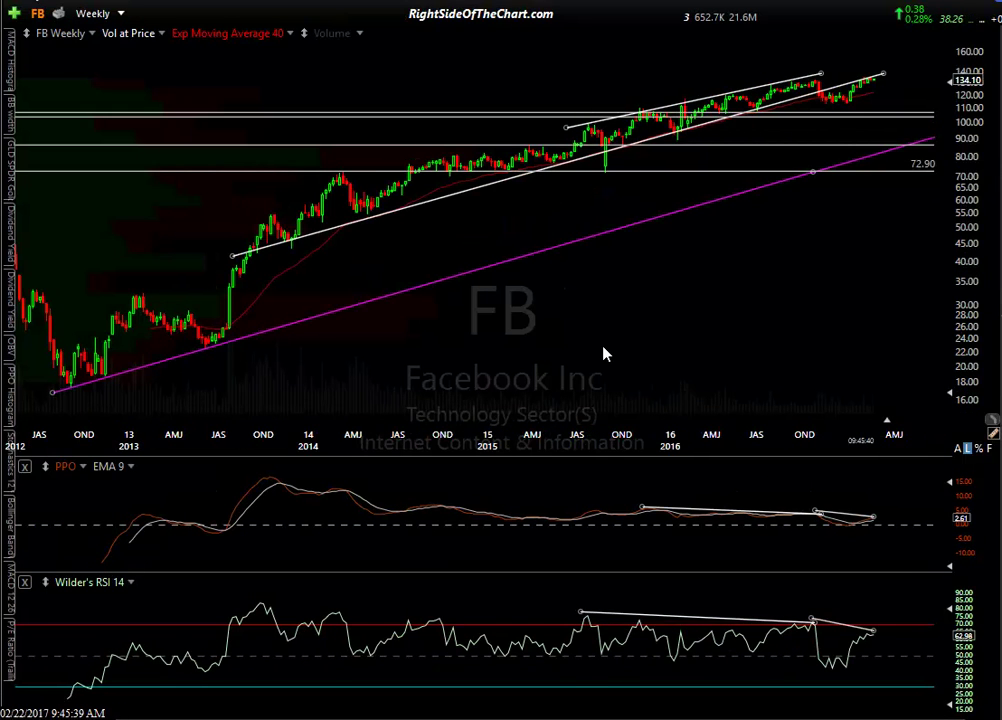
pyautogui.moveTo(268, 252)
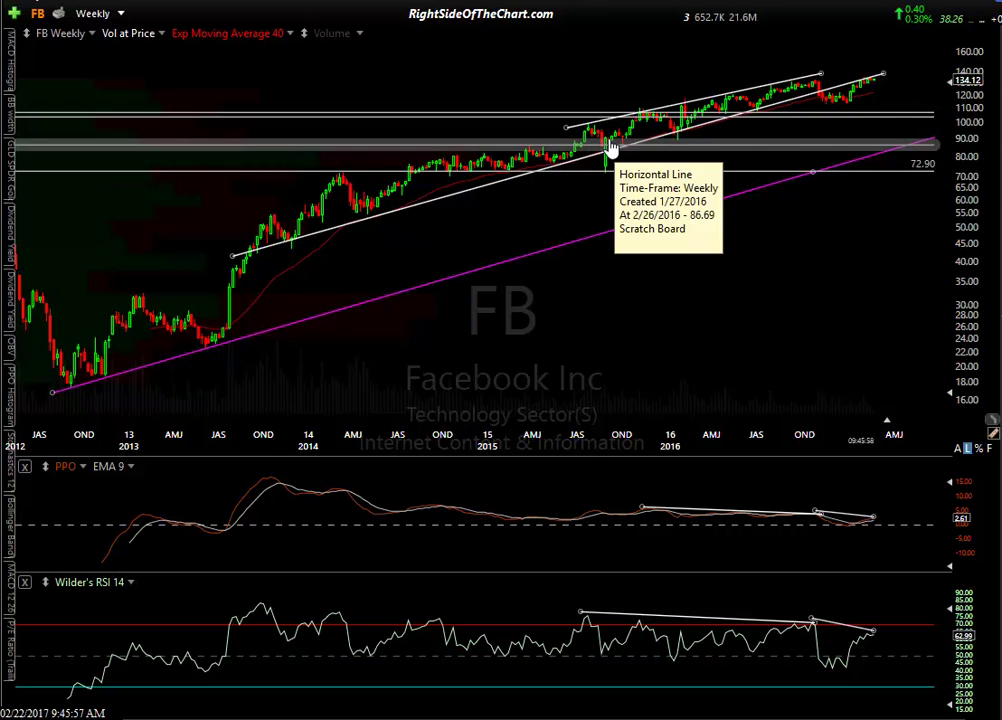
pyautogui.moveTo(825, 95)
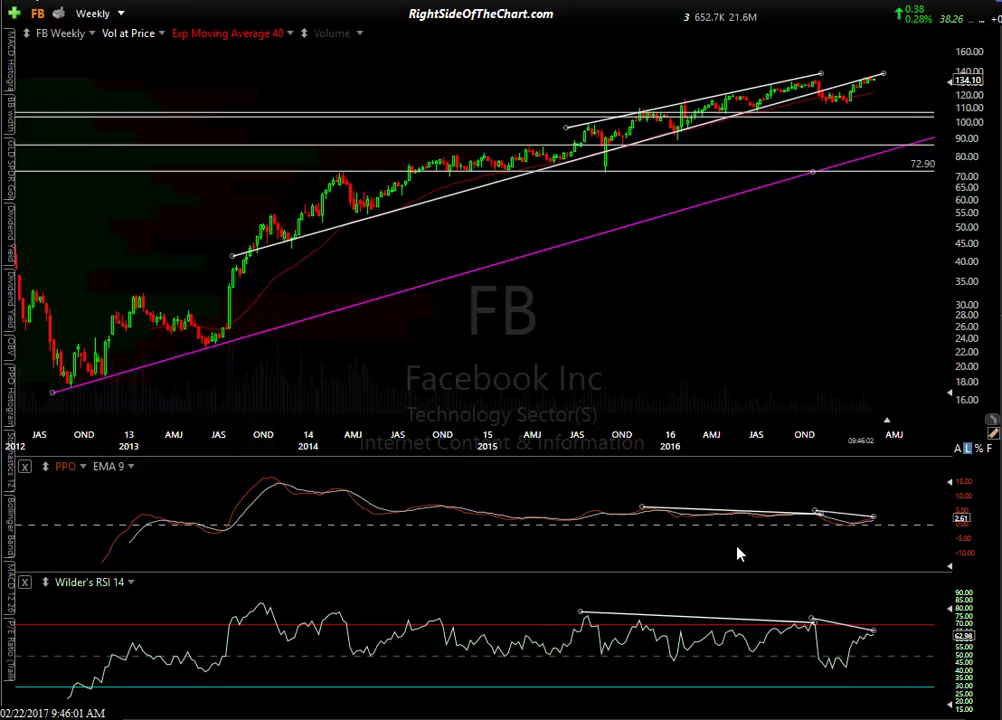
pyautogui.scroll(3, 676, 528)
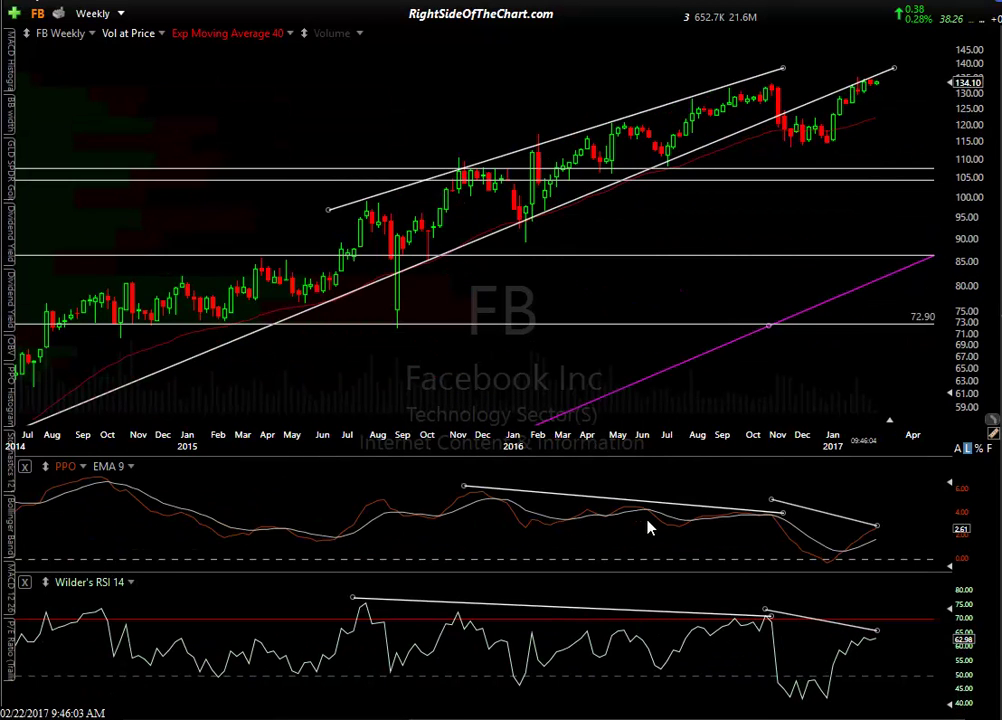
pyautogui.moveTo(772, 501); pyautogui.dragTo(770, 510)
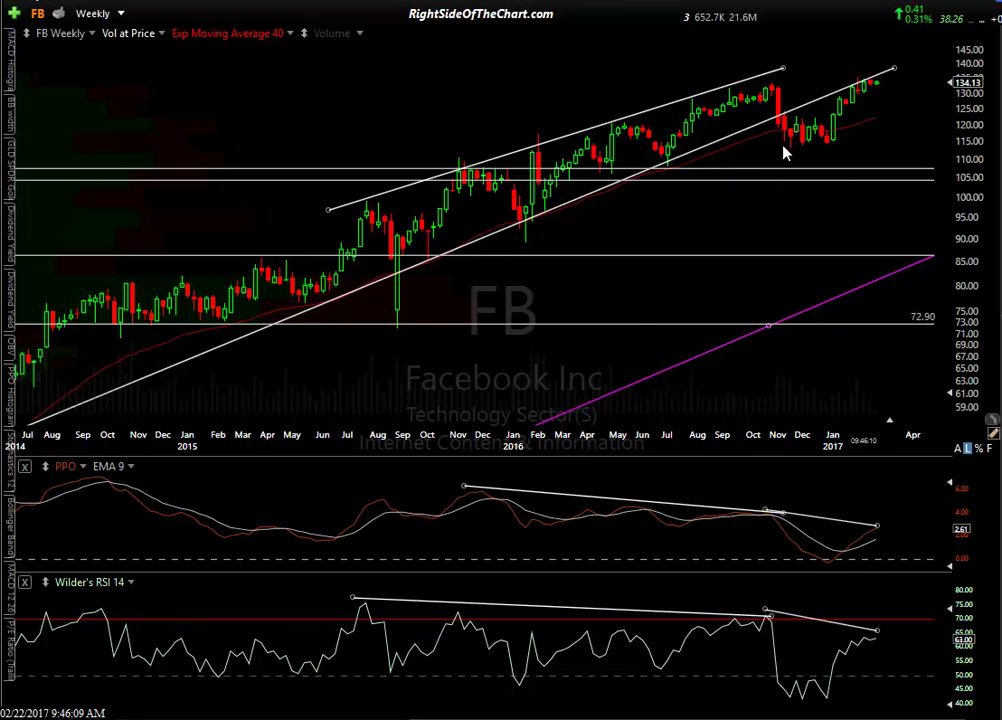
pyautogui.scroll(-1, 785, 152)
pyautogui.scroll(-3, 800, 130)
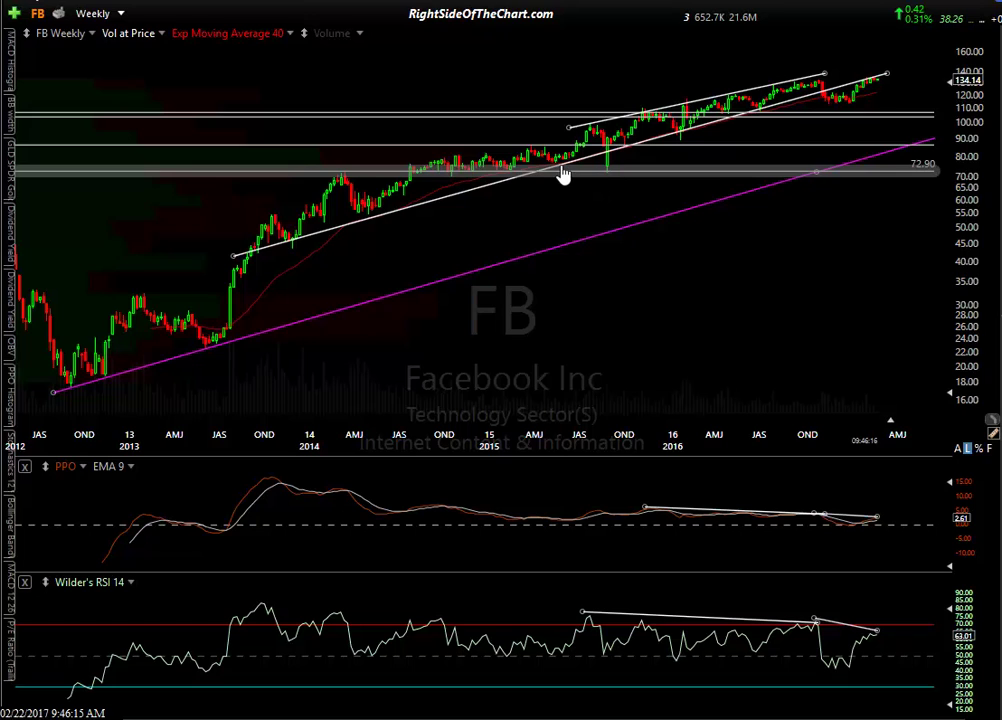
# Step: Zoom in and out to review the FB weekly chart, then switch FB to daily
pyautogui.moveTo(562, 174)
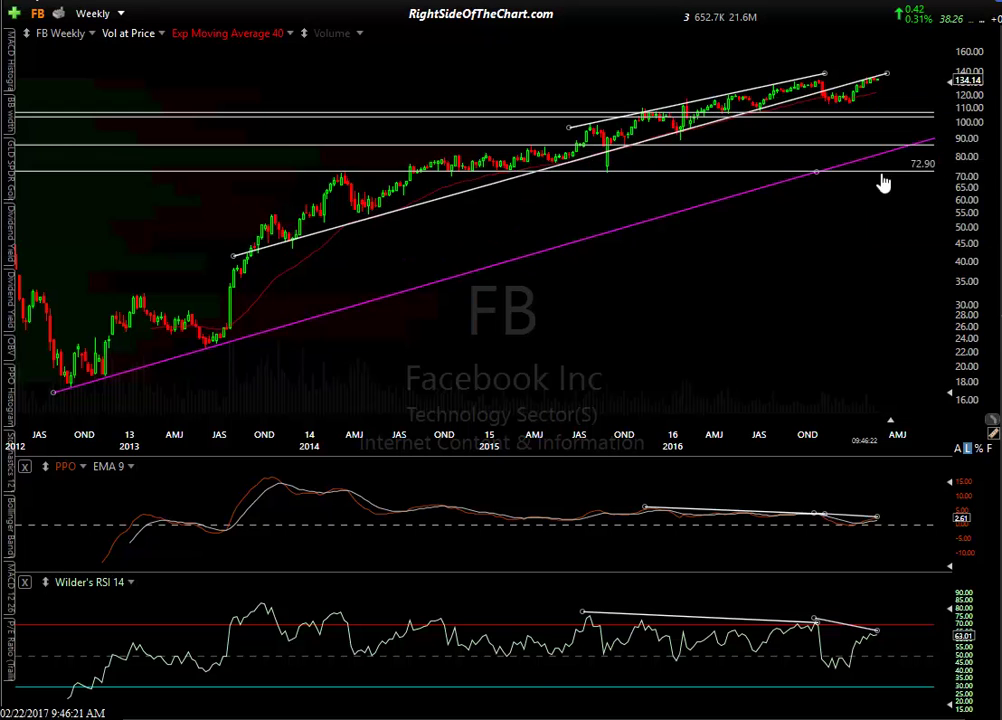
pyautogui.scroll(3, 857, 519)
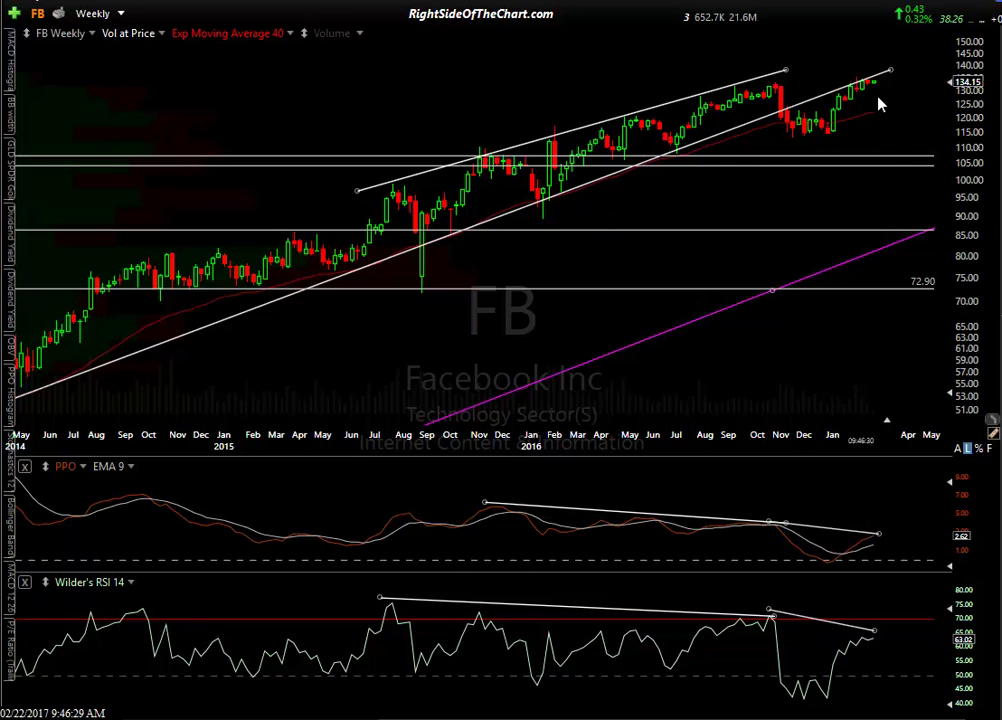
pyautogui.scroll(-3, 754, 362)
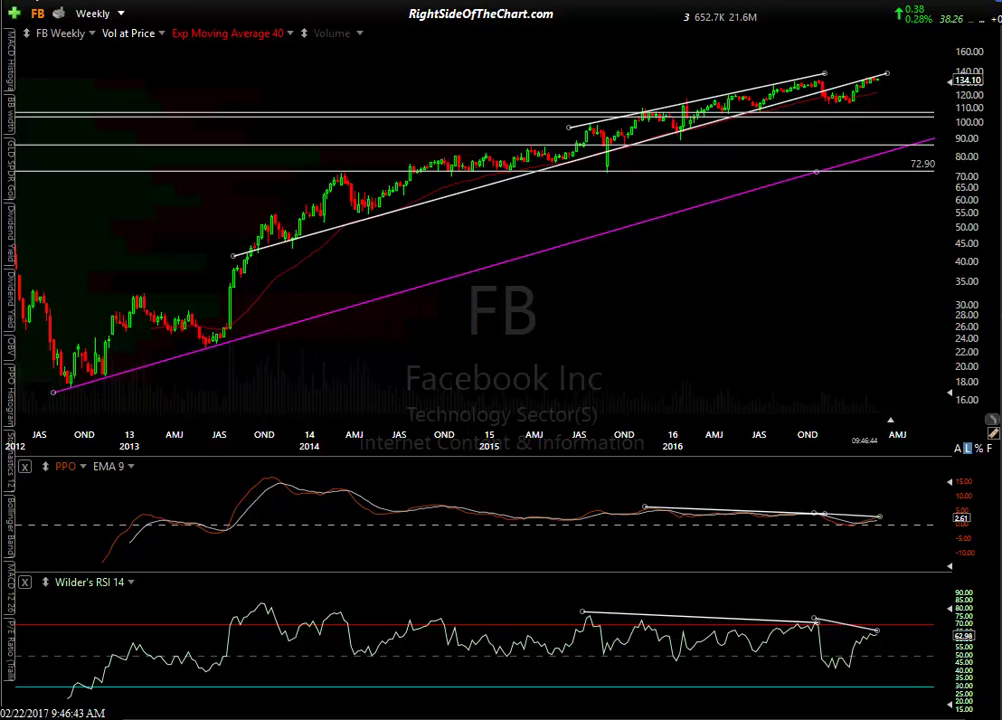
pyautogui.hotkey('ctrl', 'Tab')
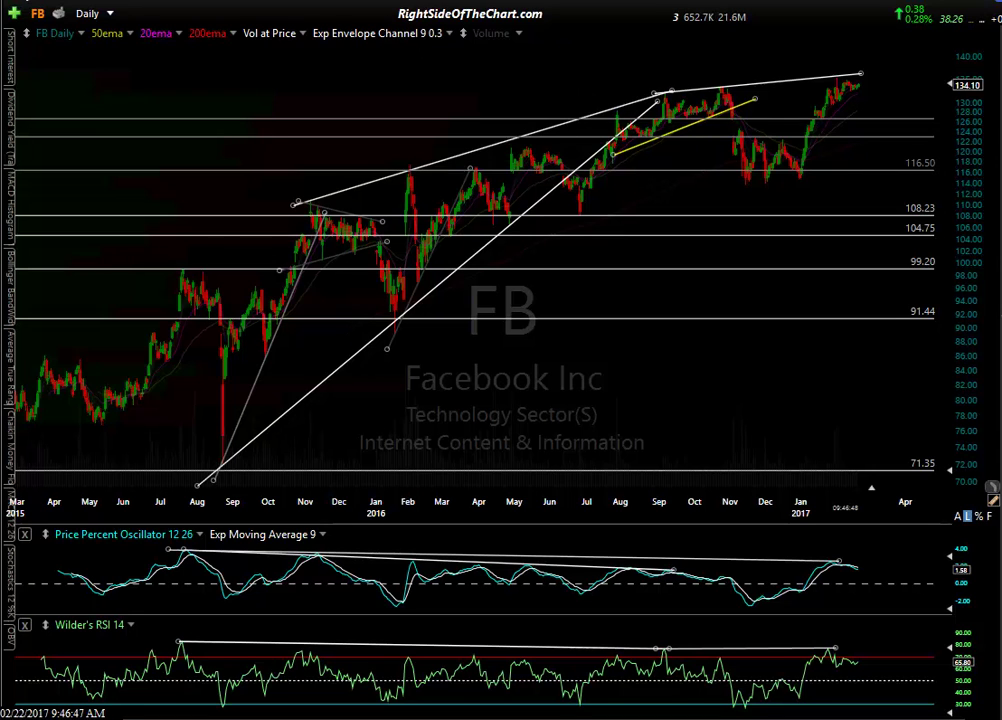
# Step: Switch FB from daily to hourly, then advance to Intel's (INTC) hourly chart
pyautogui.hotkey('ctrl', 'Tab')
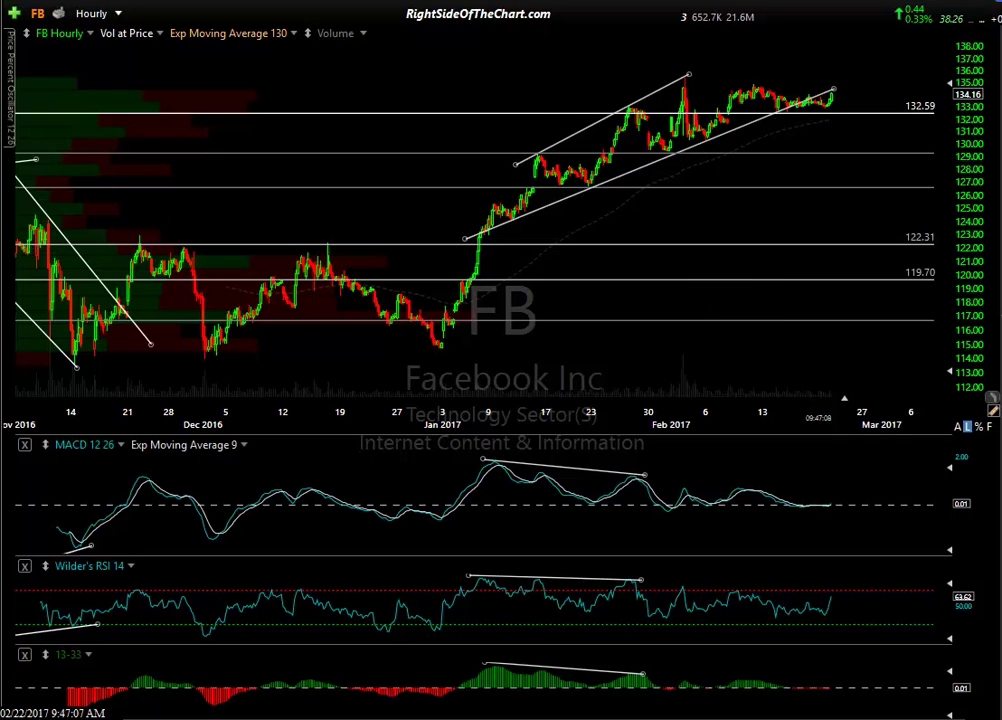
pyautogui.press('space')
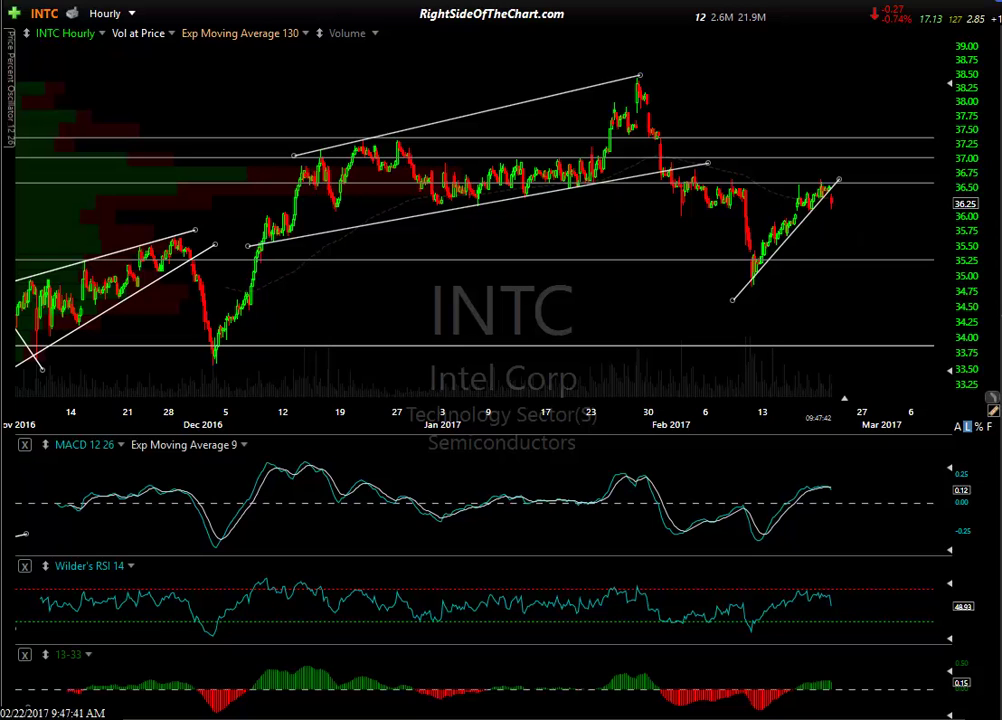
# Step: Change the INTC chart from the hourly to the daily timeframe
pyautogui.press('Down')
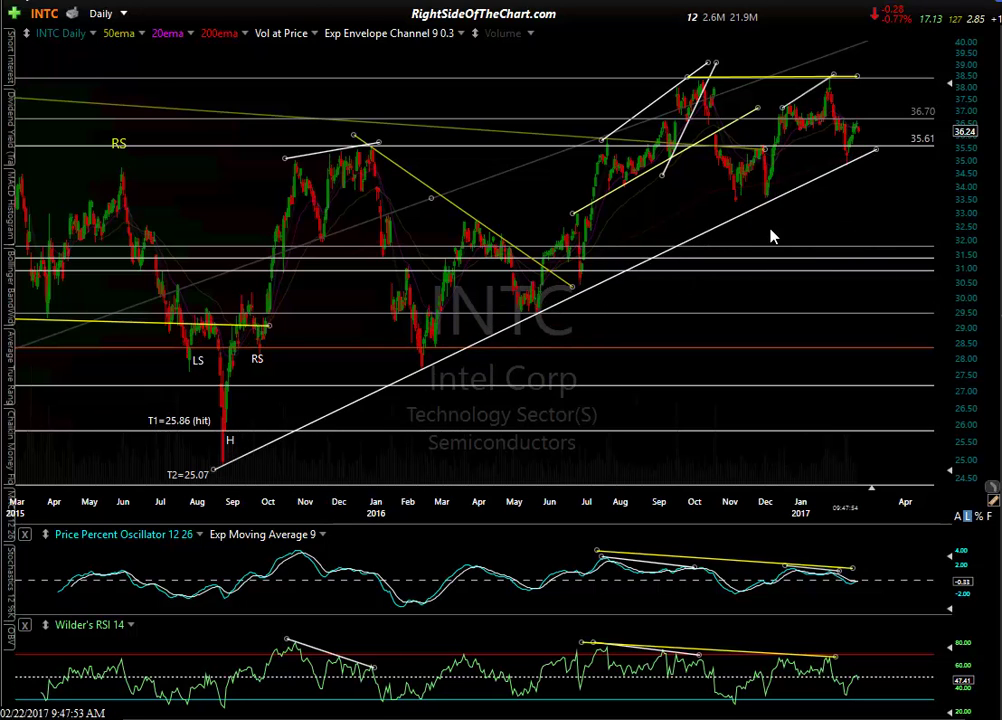
pyautogui.moveTo(858, 170)
pyautogui.press('w')
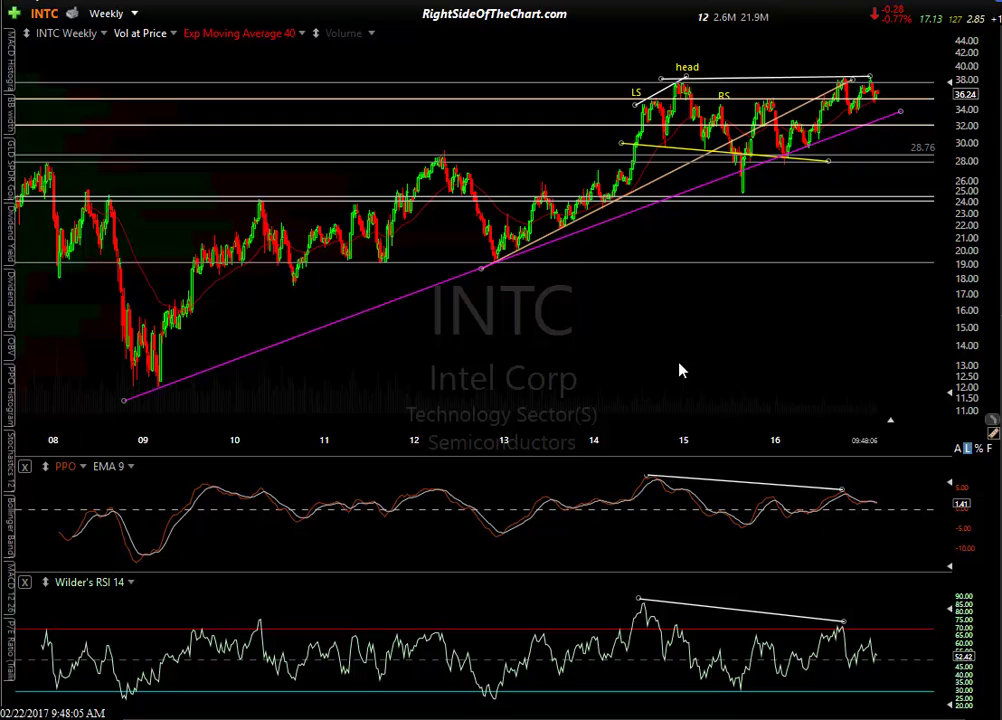
pyautogui.moveTo(143, 403)
pyautogui.moveTo(425, 303)
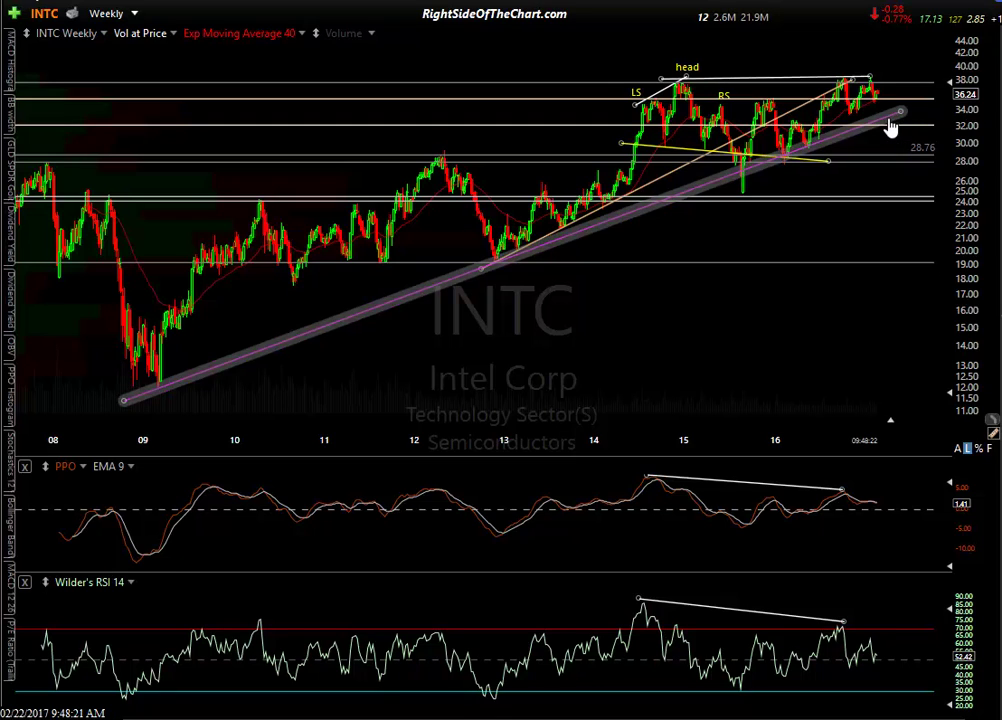
pyautogui.moveTo(888, 122)
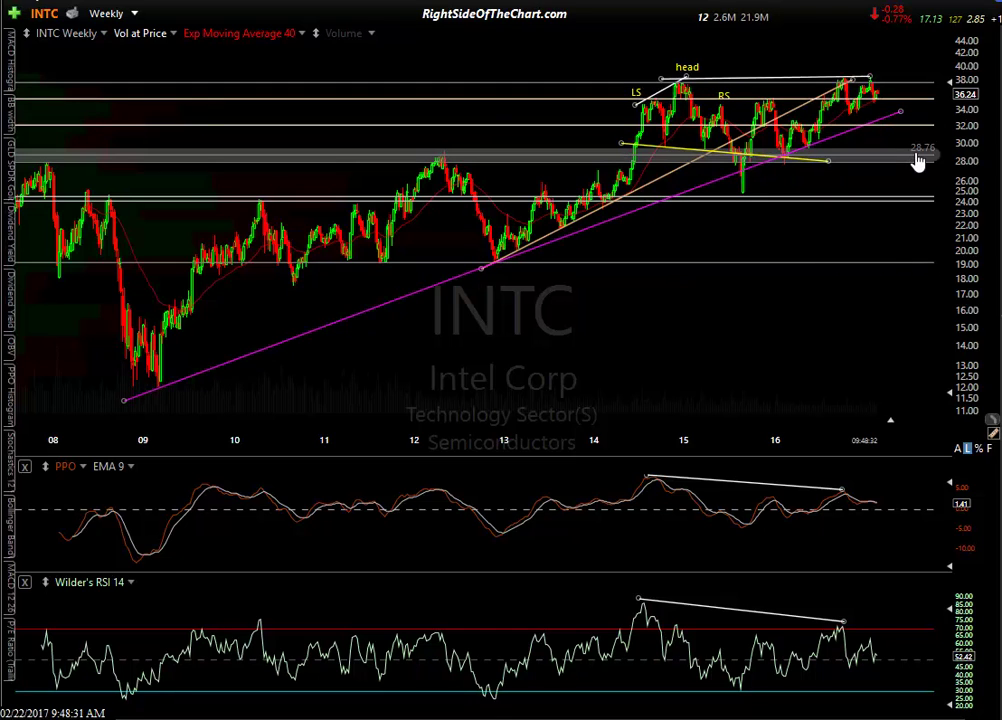
pyautogui.moveTo(918, 162)
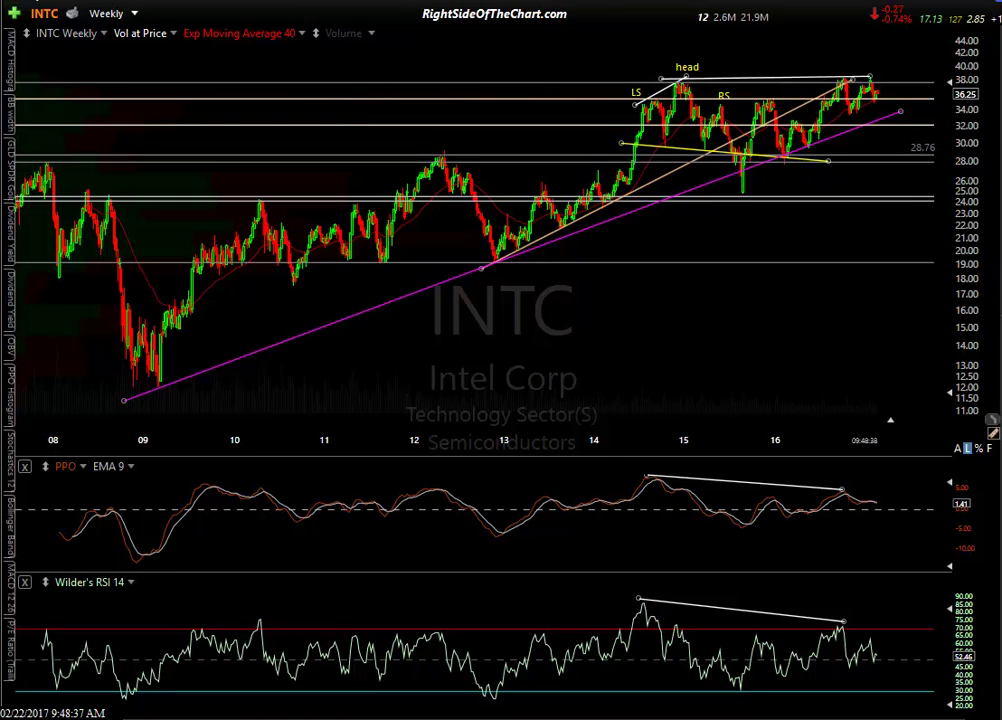
# Step: Advance to the CSCO weekly chart and draw a horizontal line at its latest high
pyautogui.press('space')
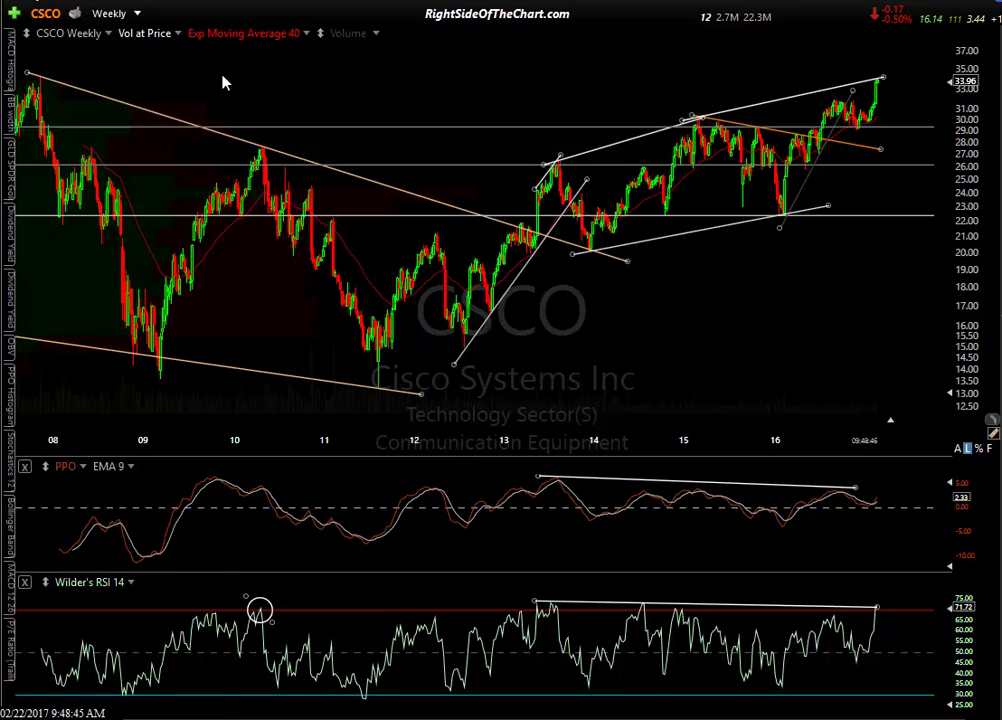
pyautogui.moveTo(420, 98); pyautogui.dragTo(430, 87)
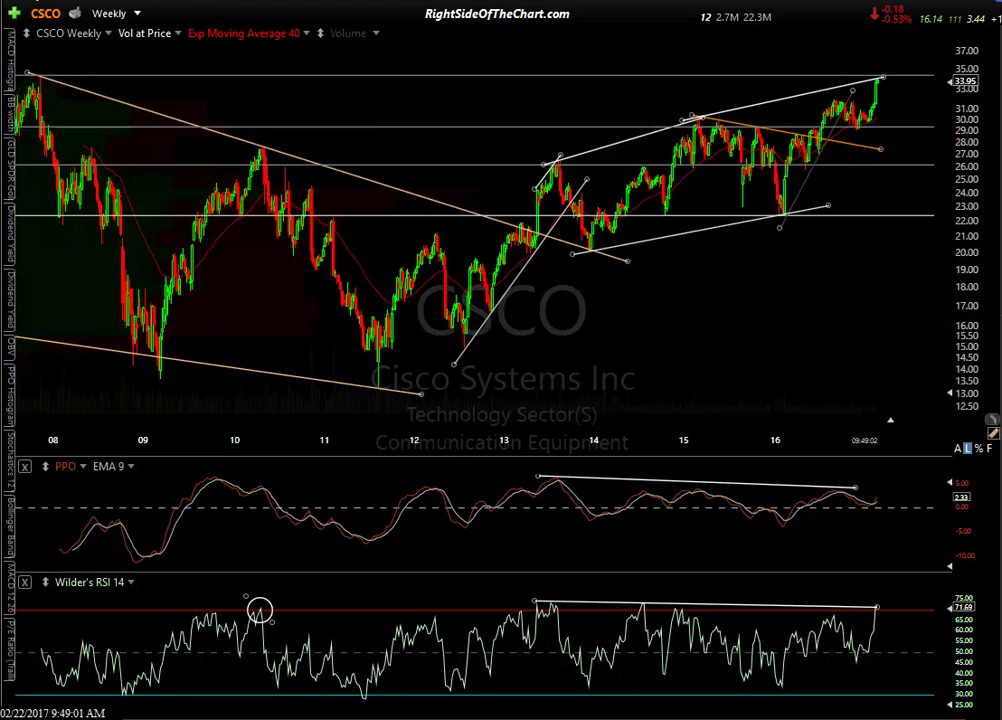
# Step: On CSCO's daily chart, draw a horizontal line near 33, then switch to hourly
pyautogui.press('d')
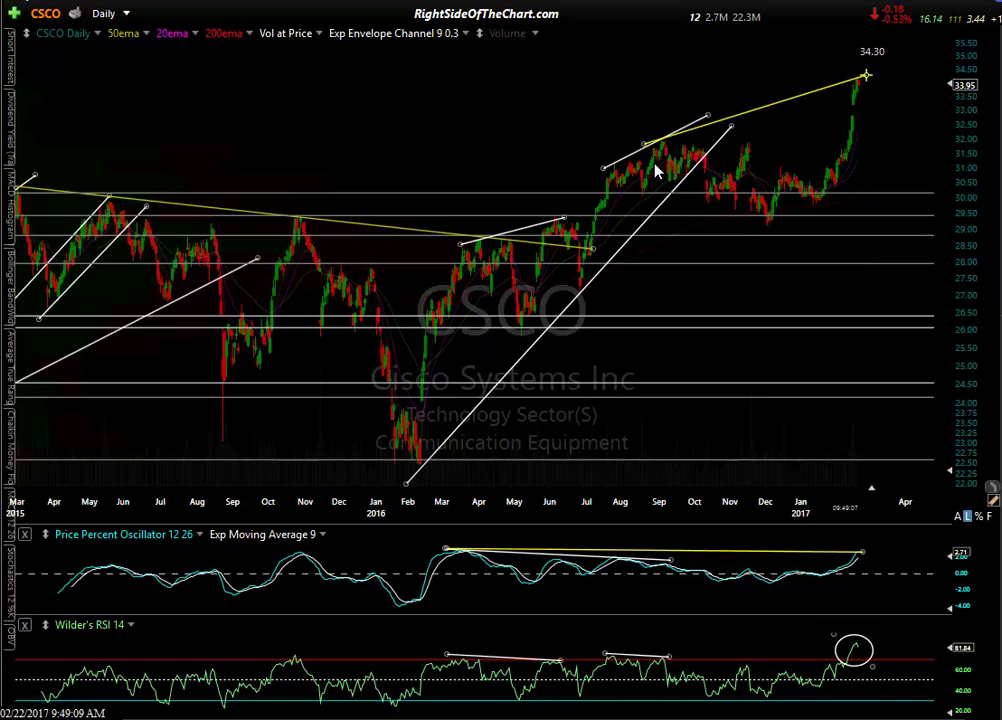
pyautogui.click(716, 124)
pyautogui.click(852, 127)
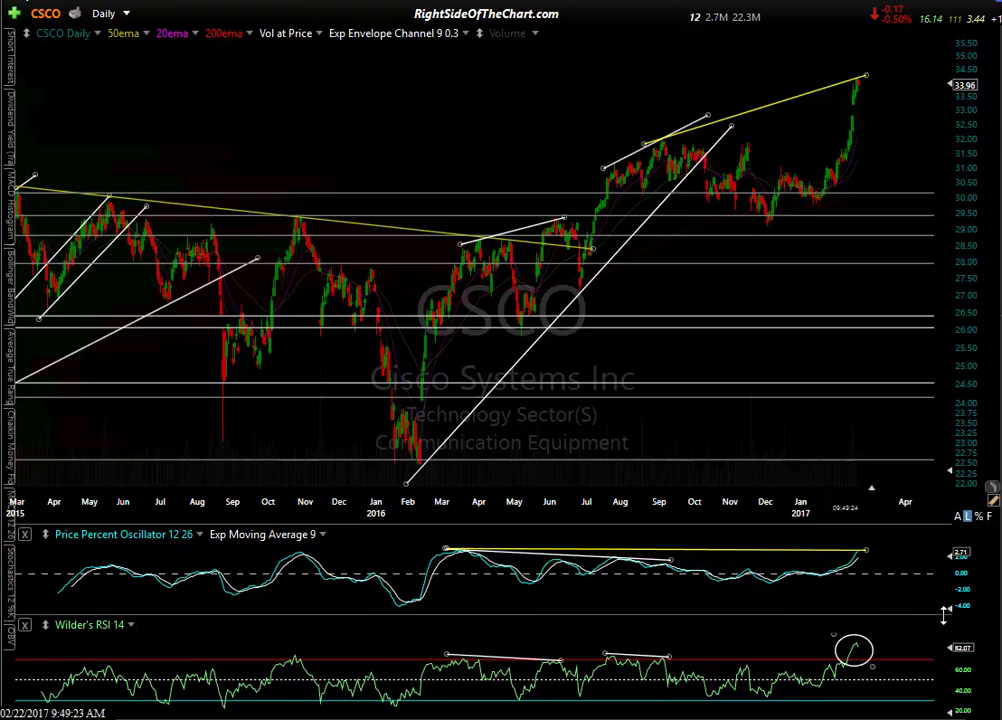
pyautogui.moveTo(960, 100)
pyautogui.mouseDown()
pyautogui.moveTo(957, 112)
pyautogui.moveTo(887, 118)
pyautogui.mouseUp()
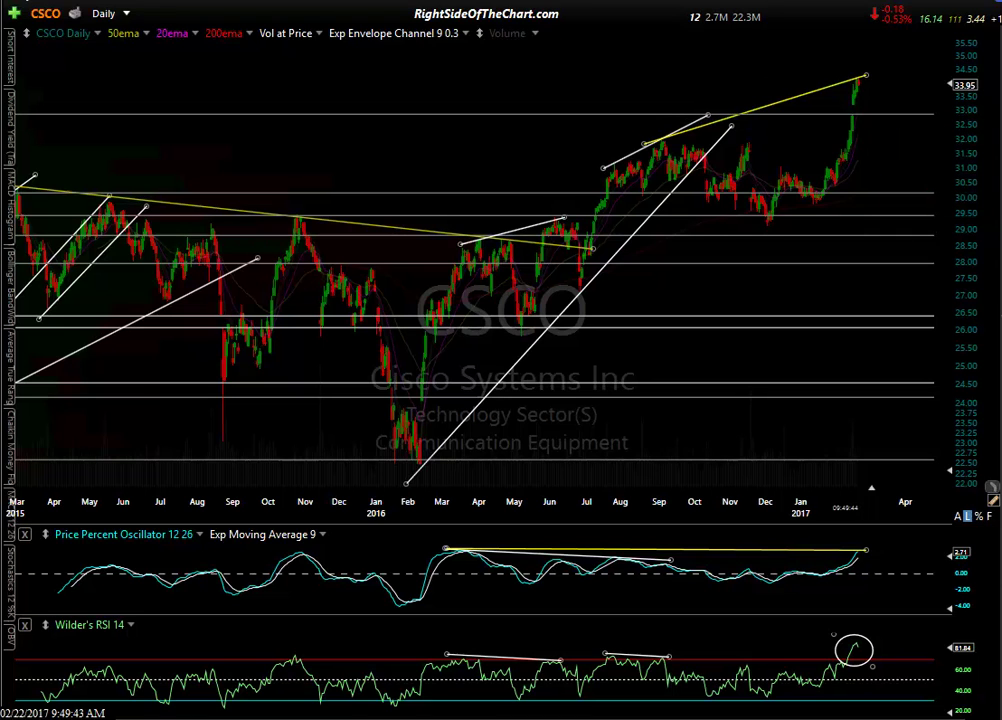
pyautogui.press('h')
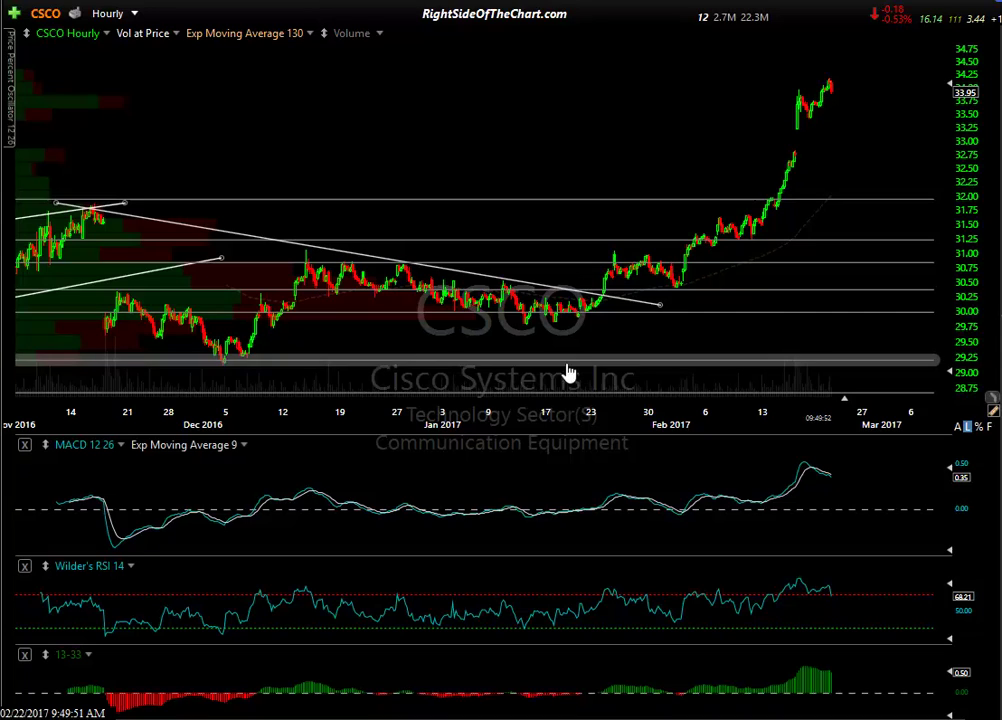
# Step: Check CSCO's Feb 16 12:00 and 1:00 PM hourly bar prices, then advance to AMGN
pyautogui.click(800, 87)
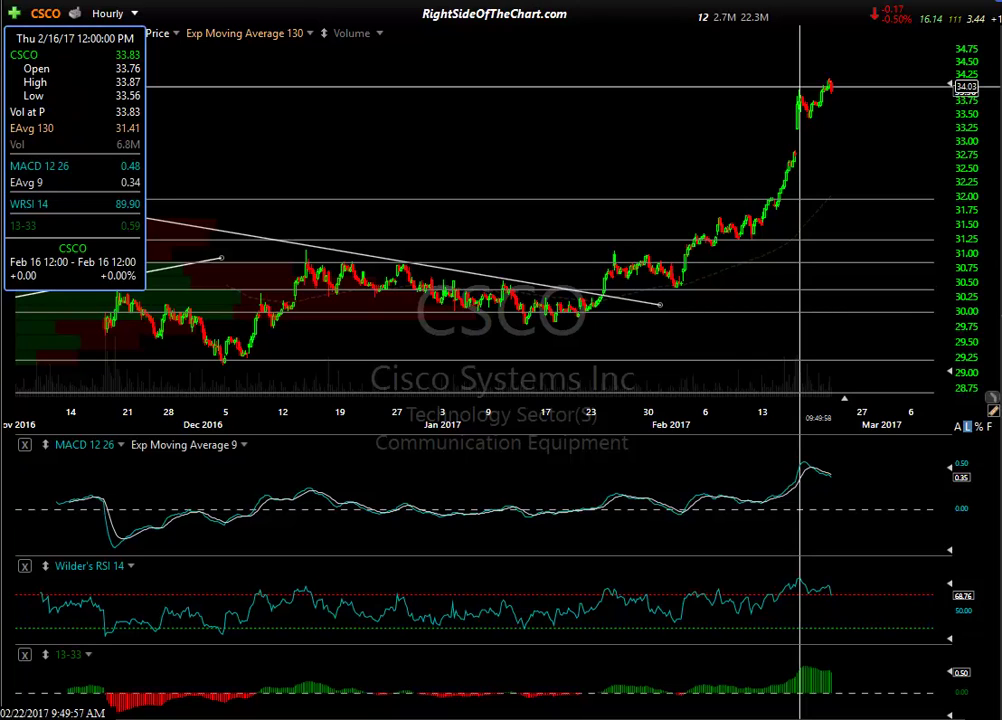
pyautogui.click(798, 94)
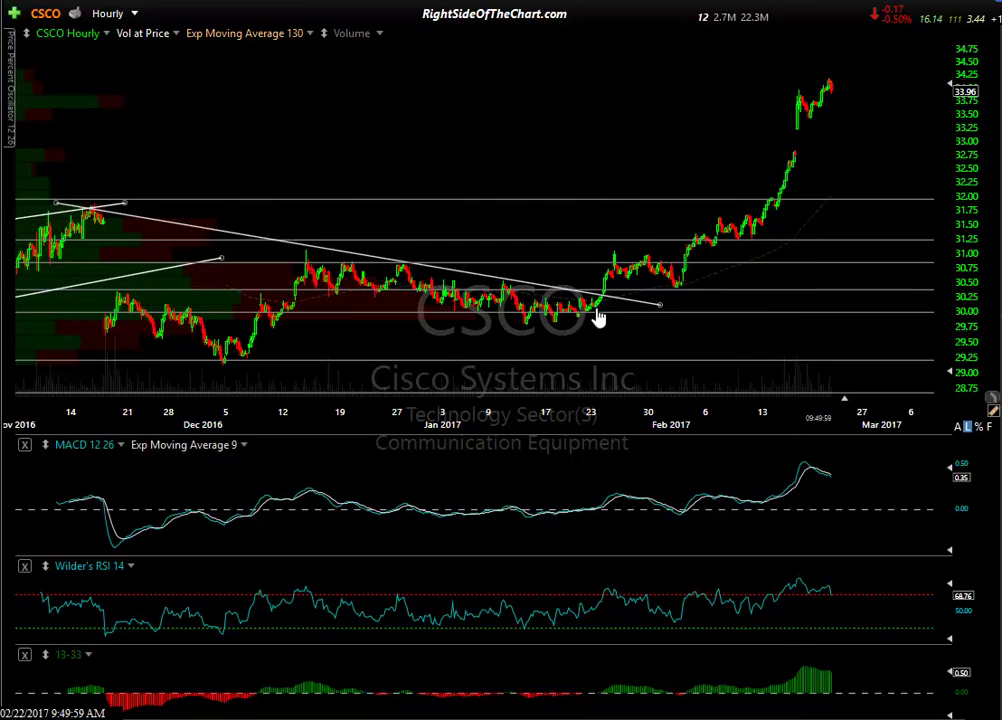
pyautogui.click(800, 91)
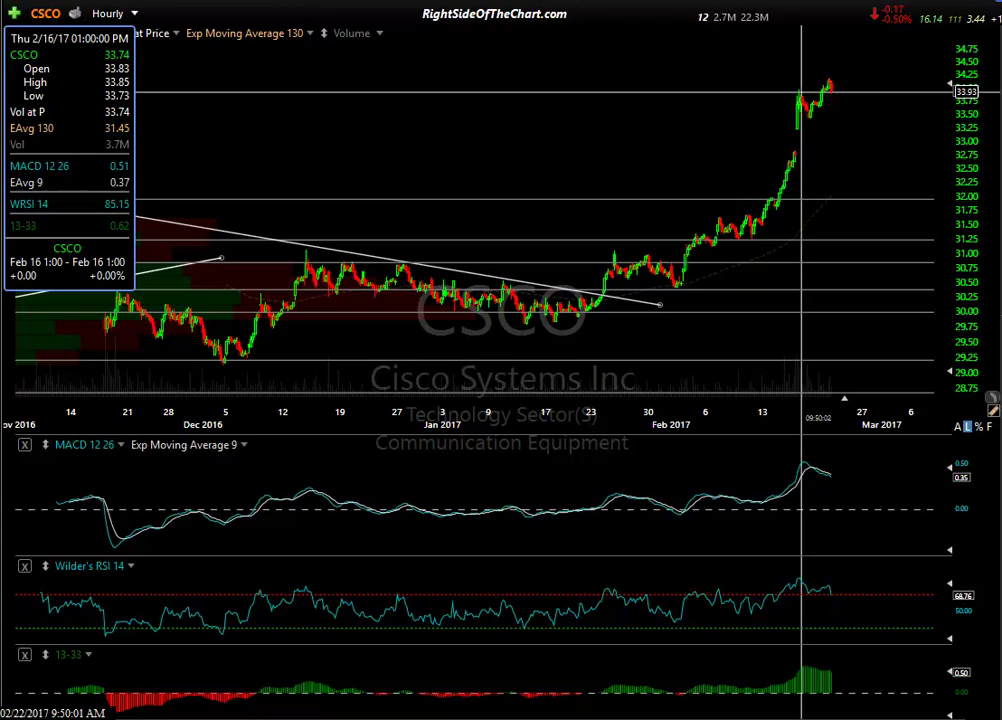
pyautogui.click(800, 91)
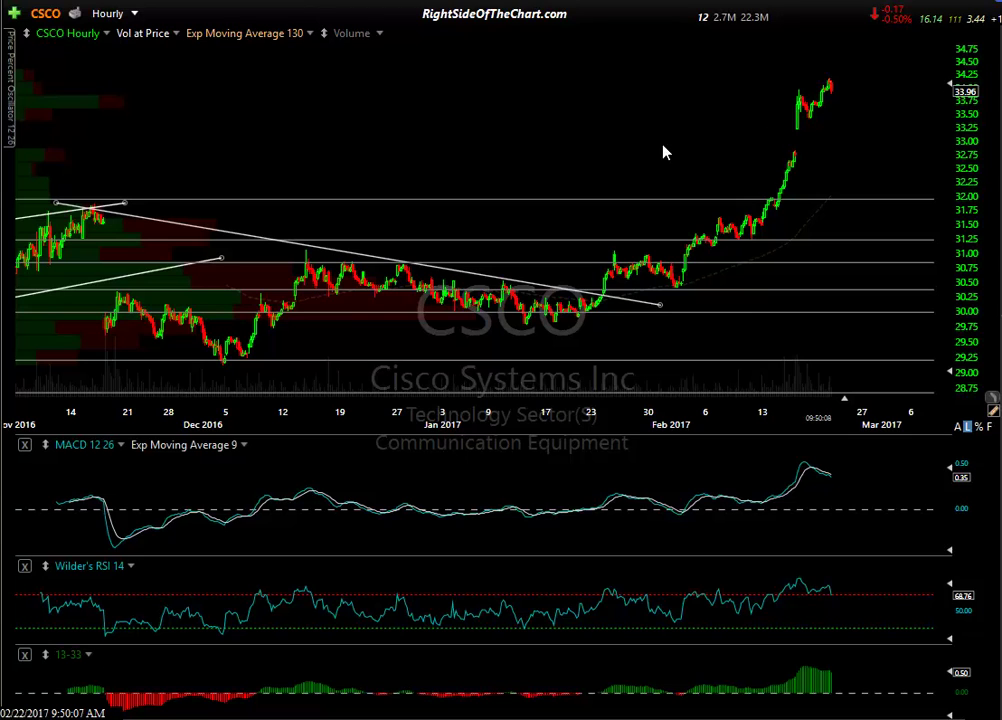
pyautogui.press('space')
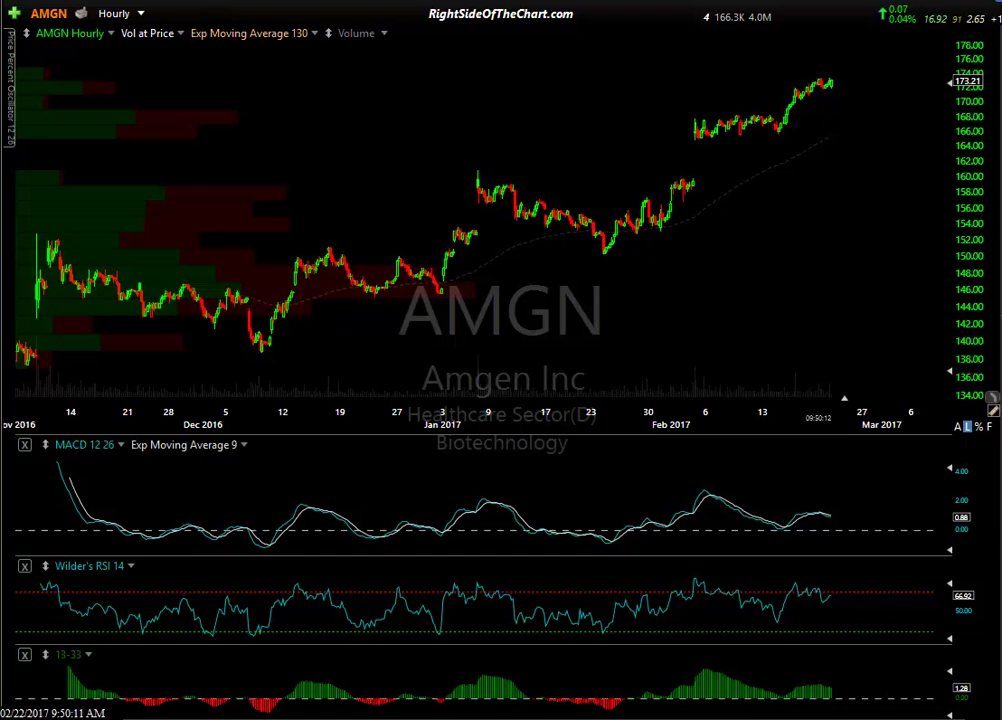
# Step: Switch AMGN from hourly to daily, then to the weekly chart
pyautogui.press('d')
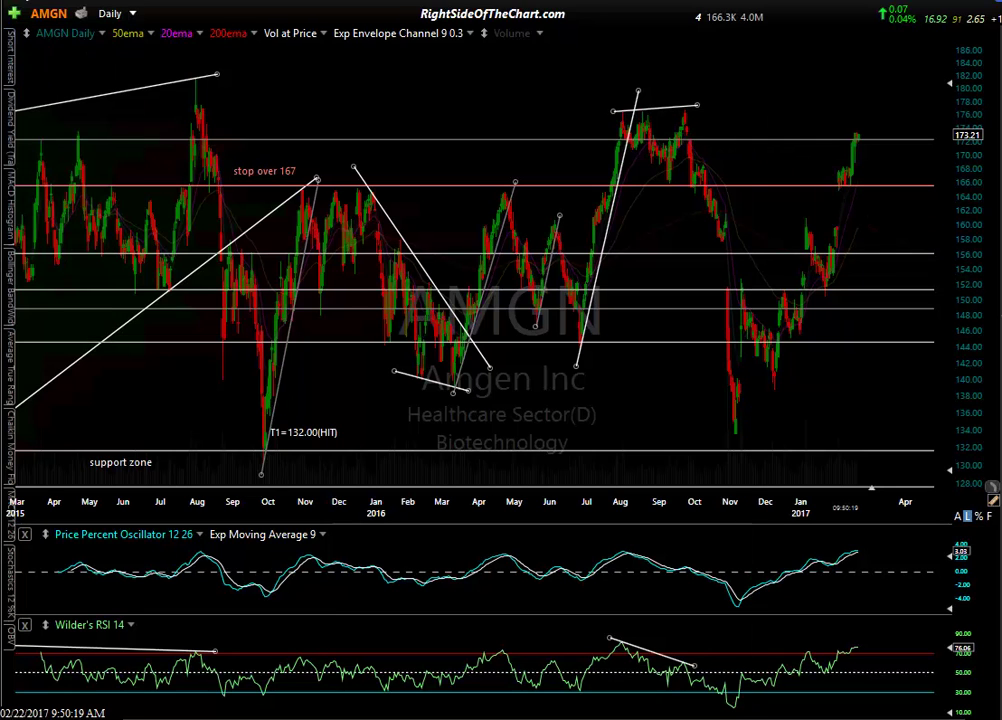
pyautogui.press('w')
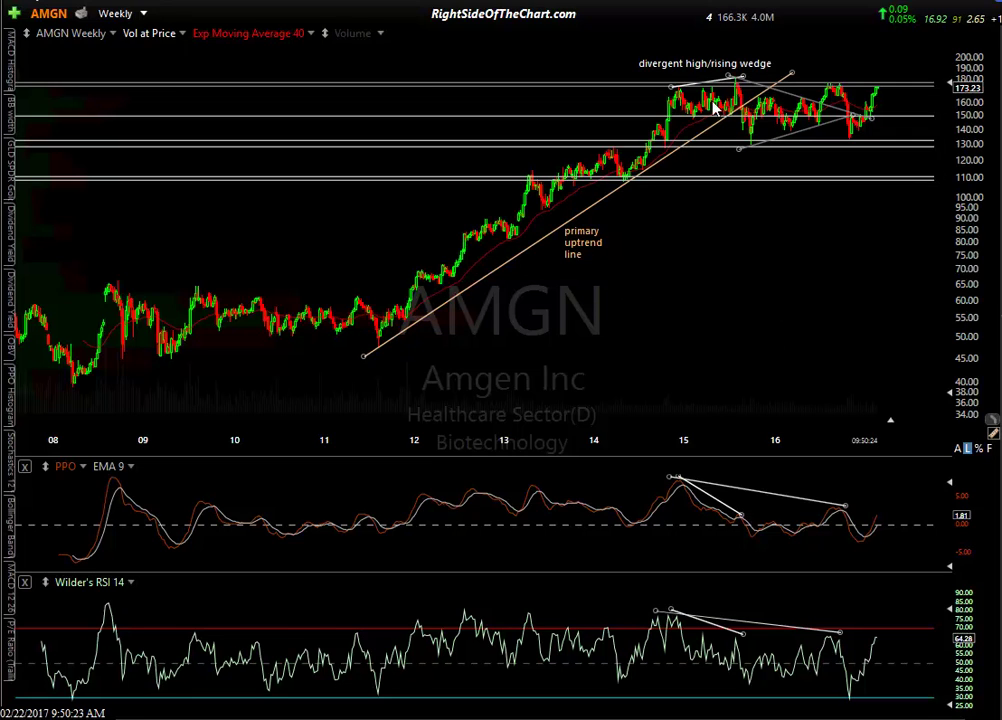
pyautogui.moveTo(756, 128)
pyautogui.moveTo(643, 78); pyautogui.dragTo(913, 156)
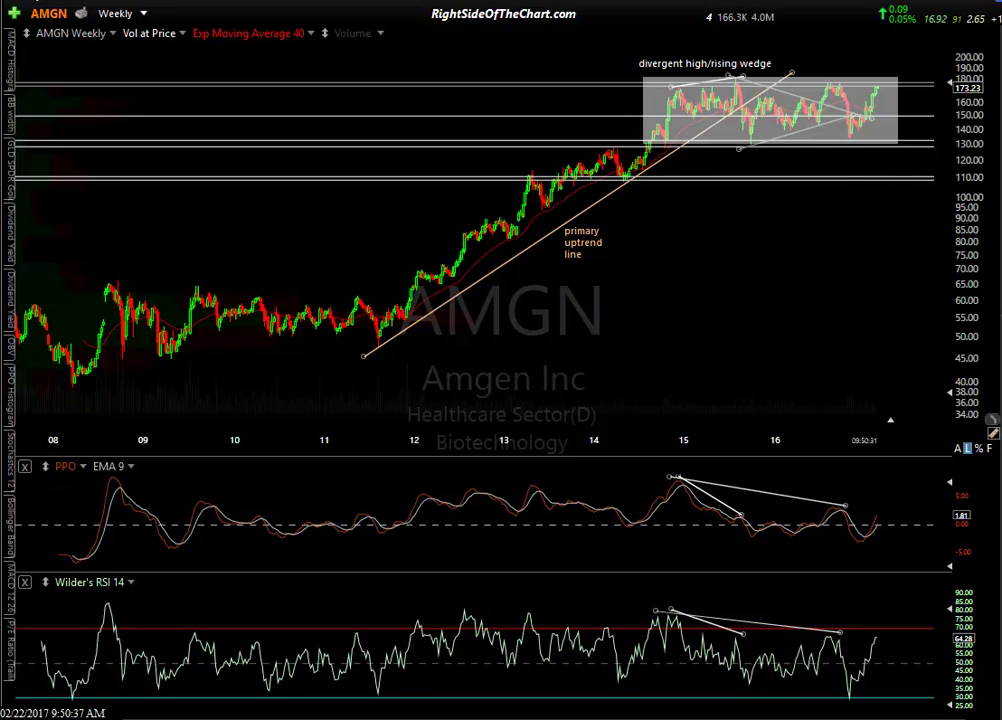
pyautogui.moveTo(897, 72)
pyautogui.mouseDown()
pyautogui.moveTo(895, 46)
pyautogui.moveTo(912, 78)
pyautogui.moveTo(945, 2)
pyautogui.mouseUp()
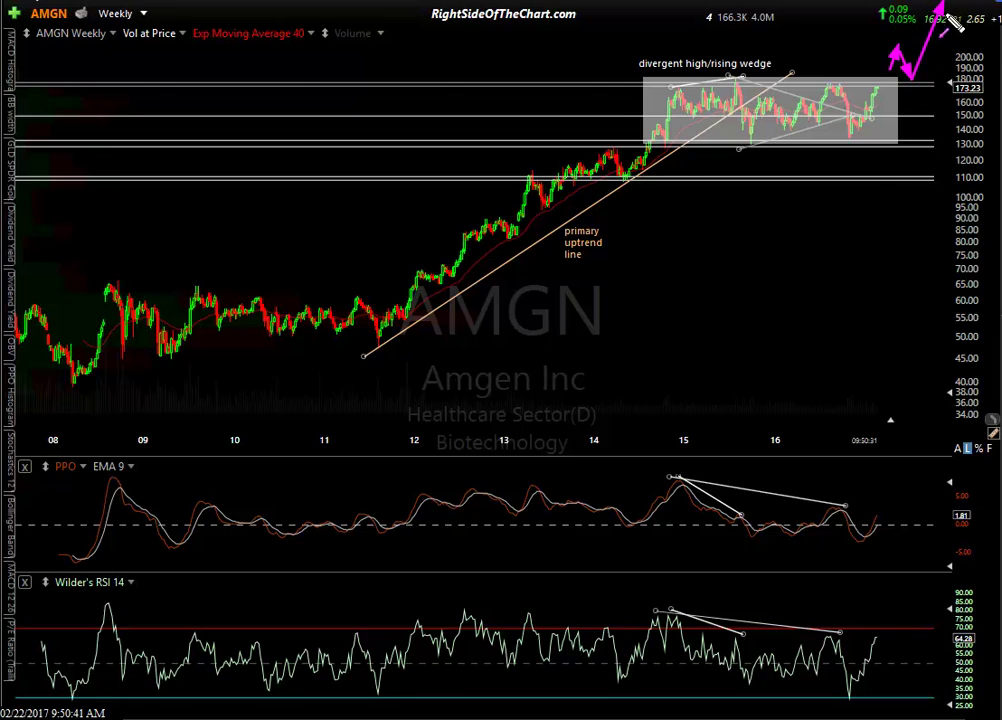
pyautogui.moveTo(878, 148)
pyautogui.mouseDown()
pyautogui.moveTo(906, 157)
pyautogui.moveTo(918, 147)
pyautogui.moveTo(938, 220)
pyautogui.moveTo(915, 212)
pyautogui.moveTo(916, 229)
pyautogui.mouseUp()
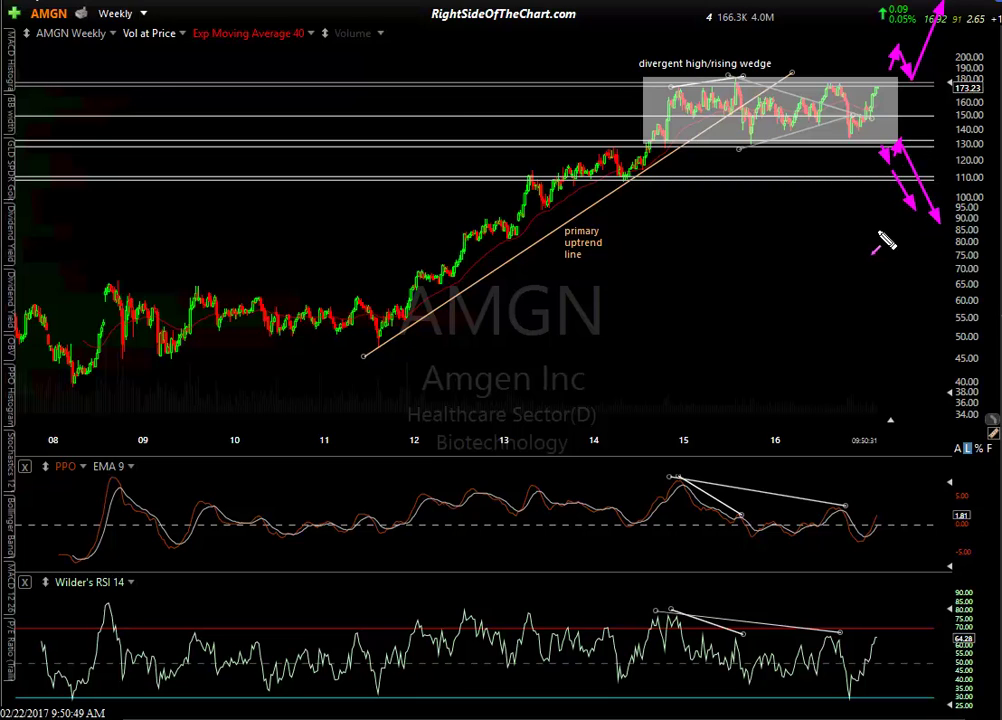
pyautogui.press('Escape')
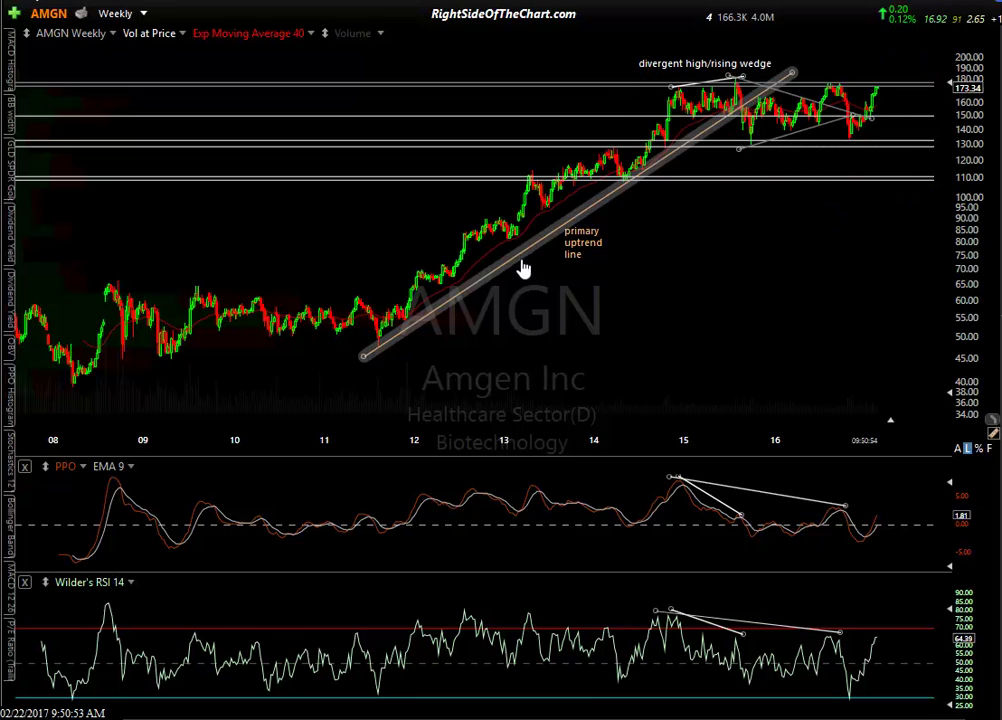
pyautogui.moveTo(768, 94)
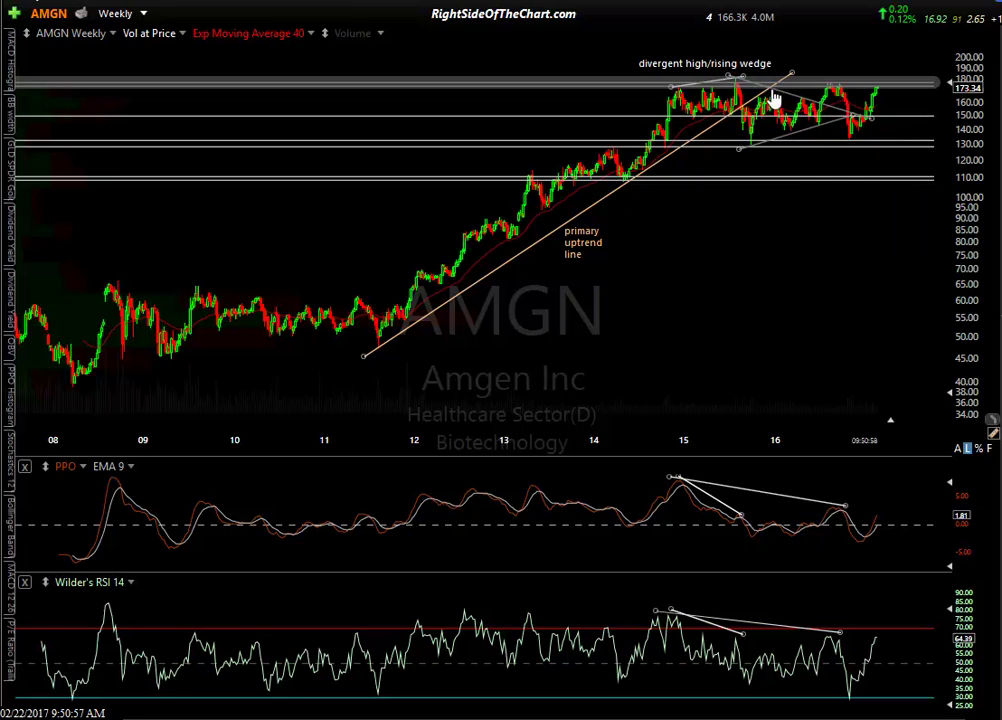
pyautogui.moveTo(842, 96)
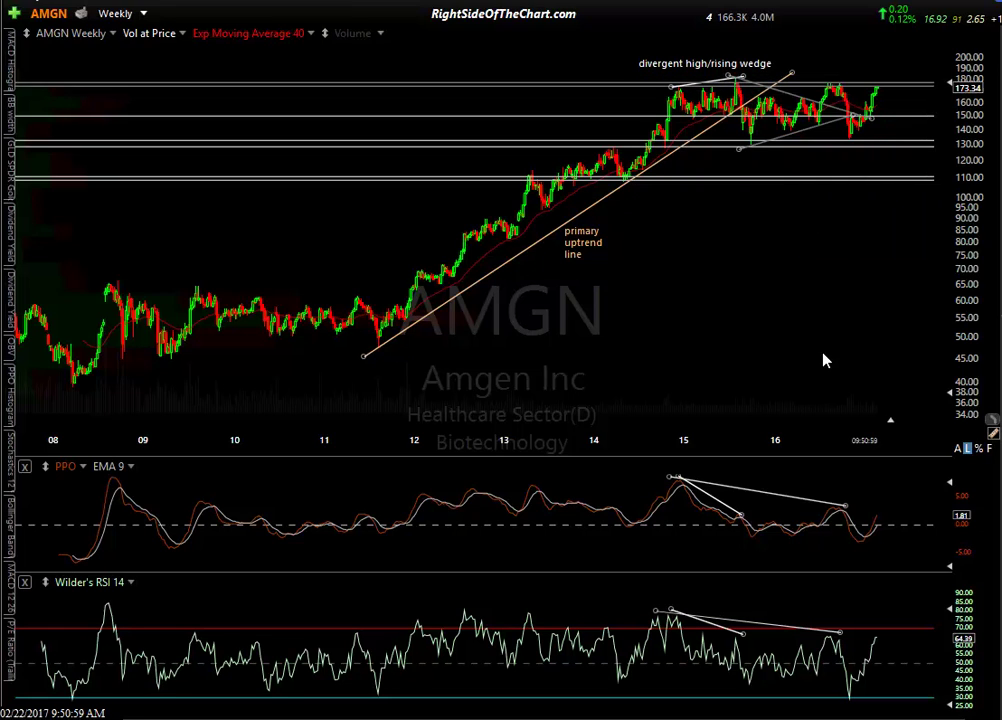